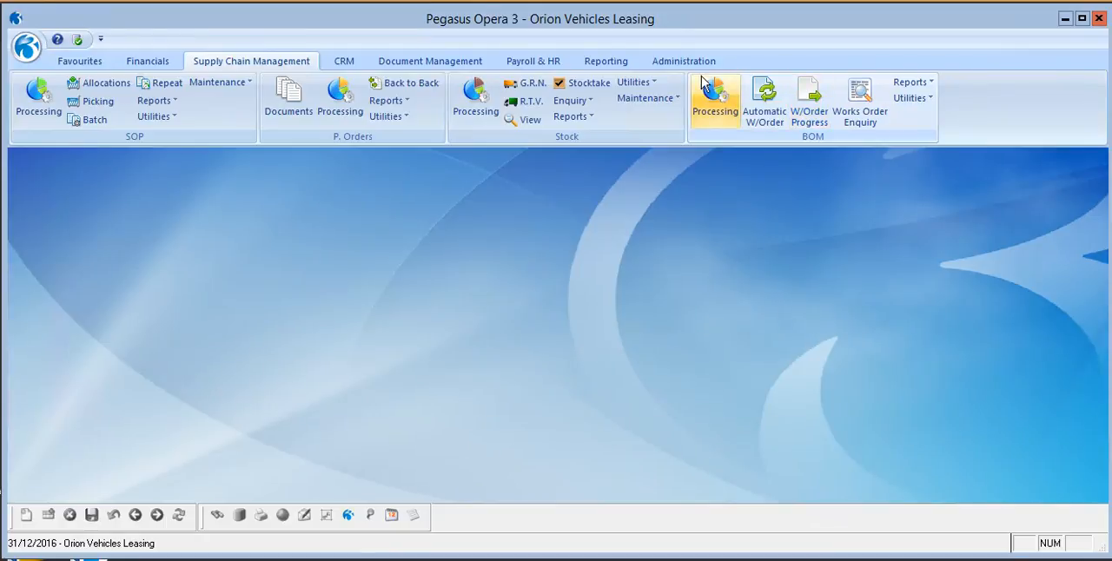
# Start a system backup for Orion Vehicles Leasing (Z) and exclude all additional files and folders.
pyautogui.click(701, 64)
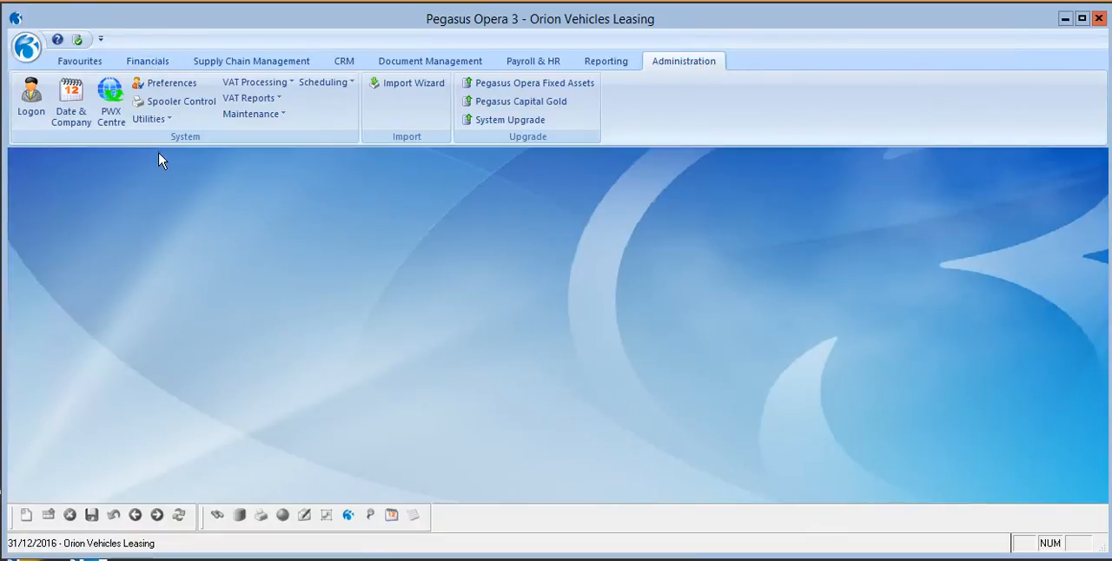
pyautogui.click(154, 120)
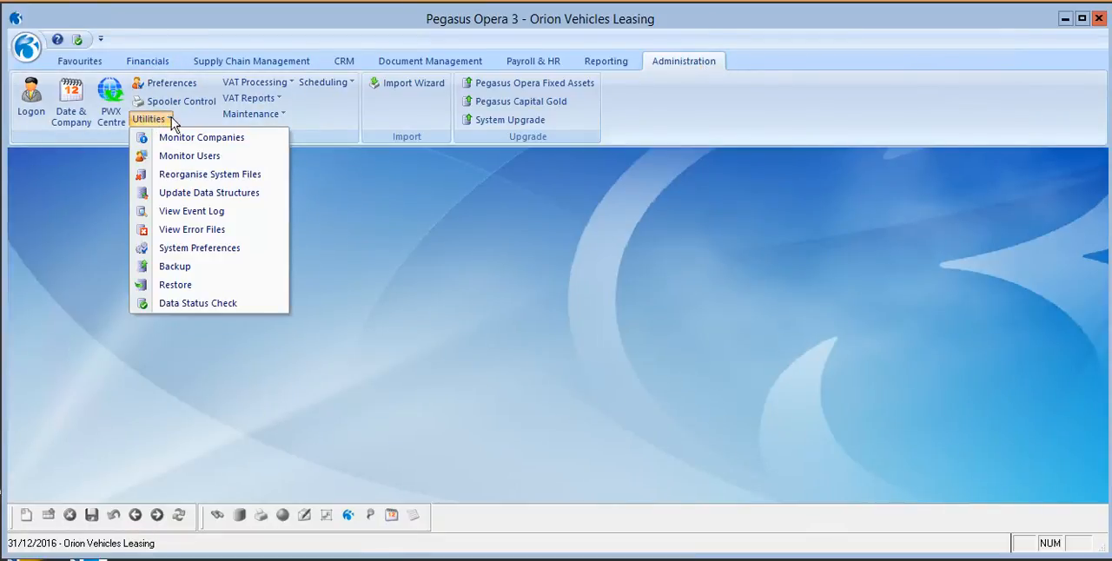
pyautogui.click(165, 267)
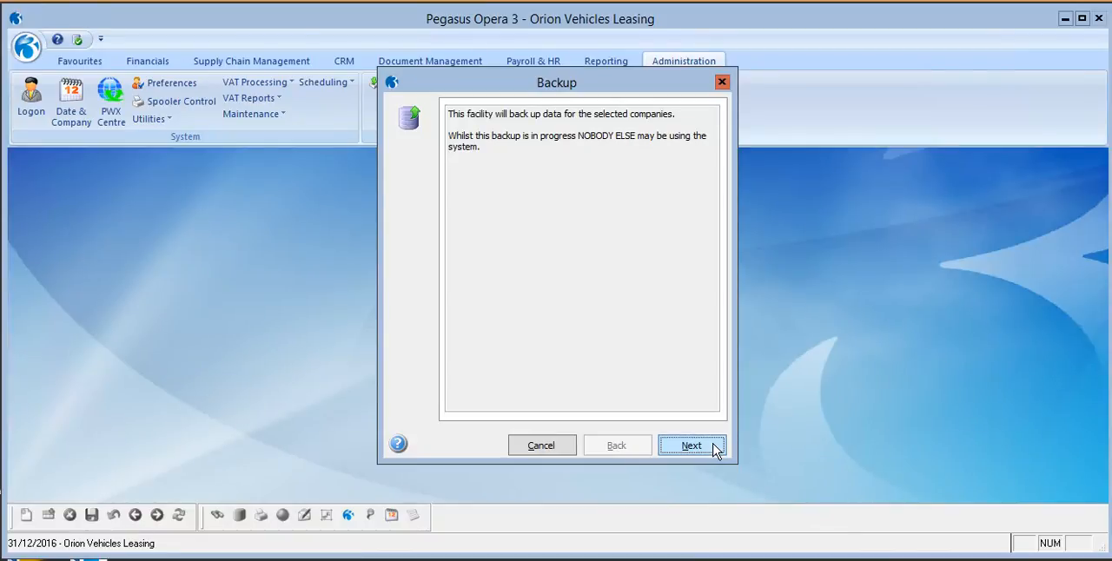
pyautogui.click(686, 448)
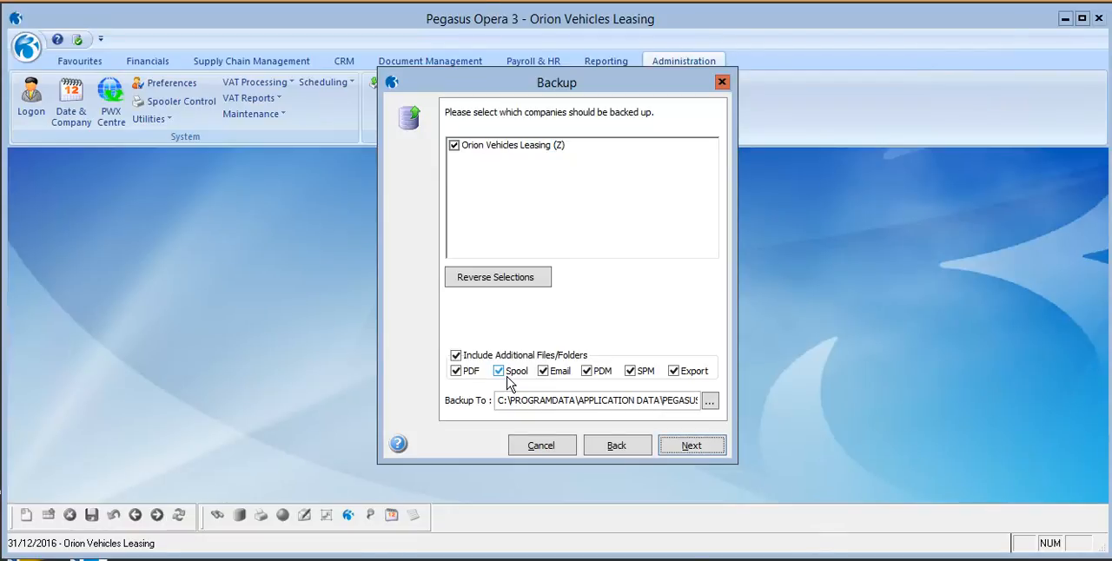
pyautogui.click(456, 357)
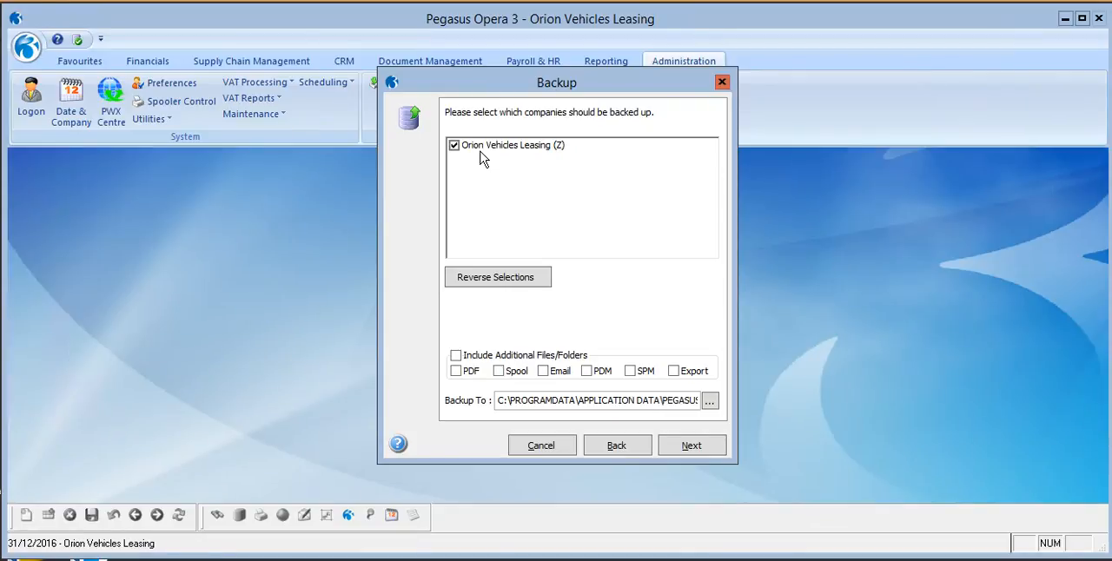
# Copy the backup destination path, run the backup to that location and close the Backup wizard.
pyautogui.moveTo(501, 401); pyautogui.dragTo(713, 392)
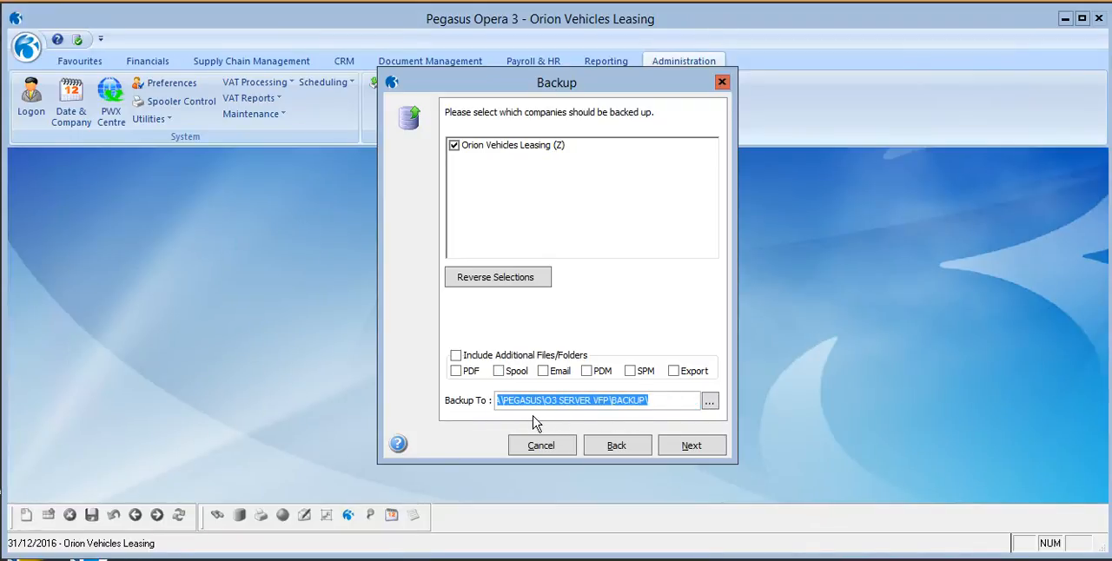
pyautogui.tripleClick(611, 398)
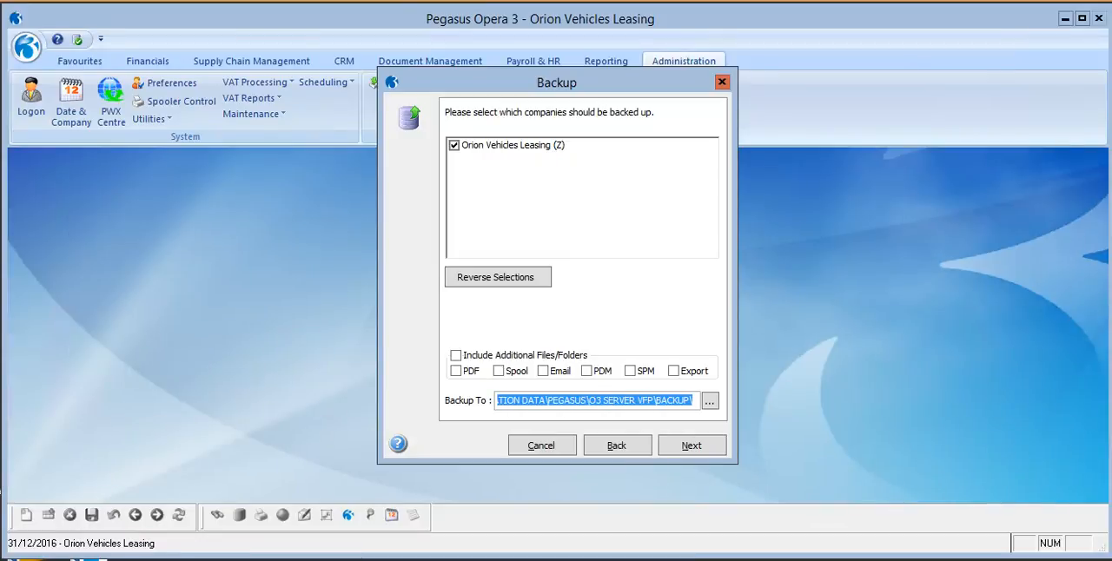
pyautogui.click(691, 448)
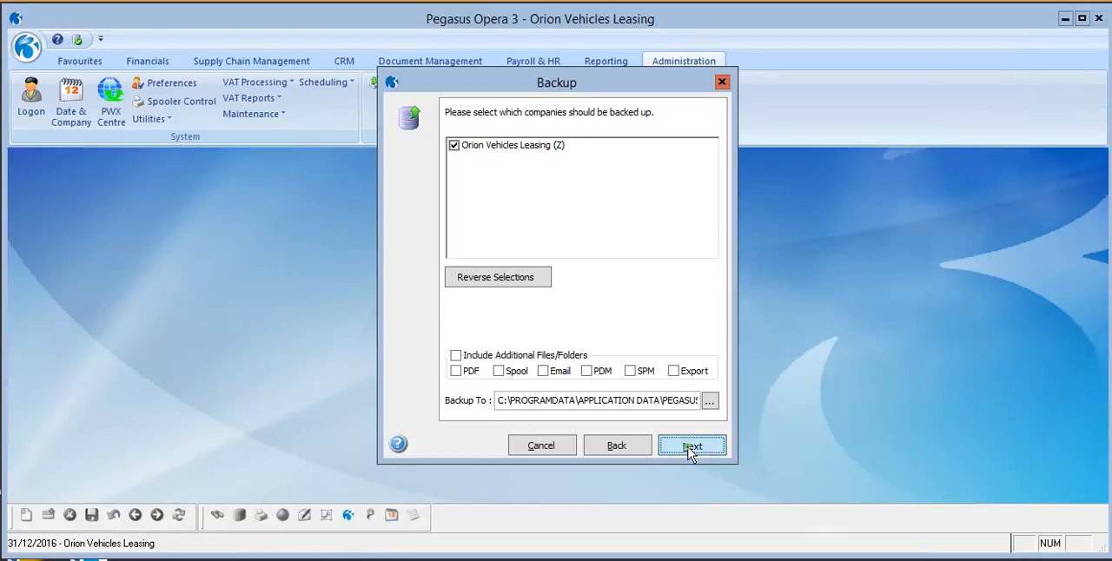
pyautogui.click(691, 448)
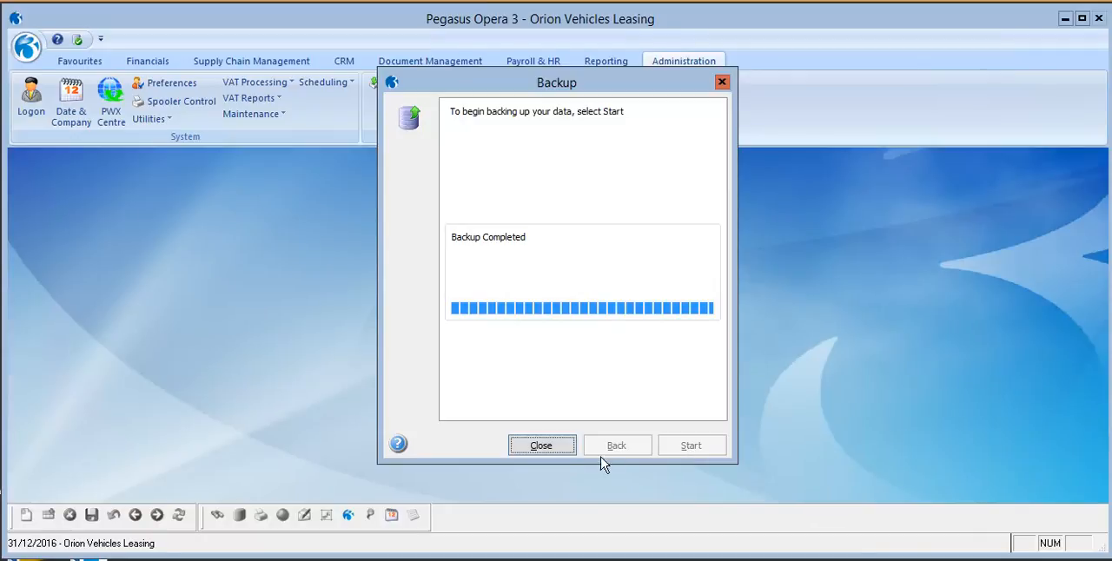
pyautogui.click(552, 449)
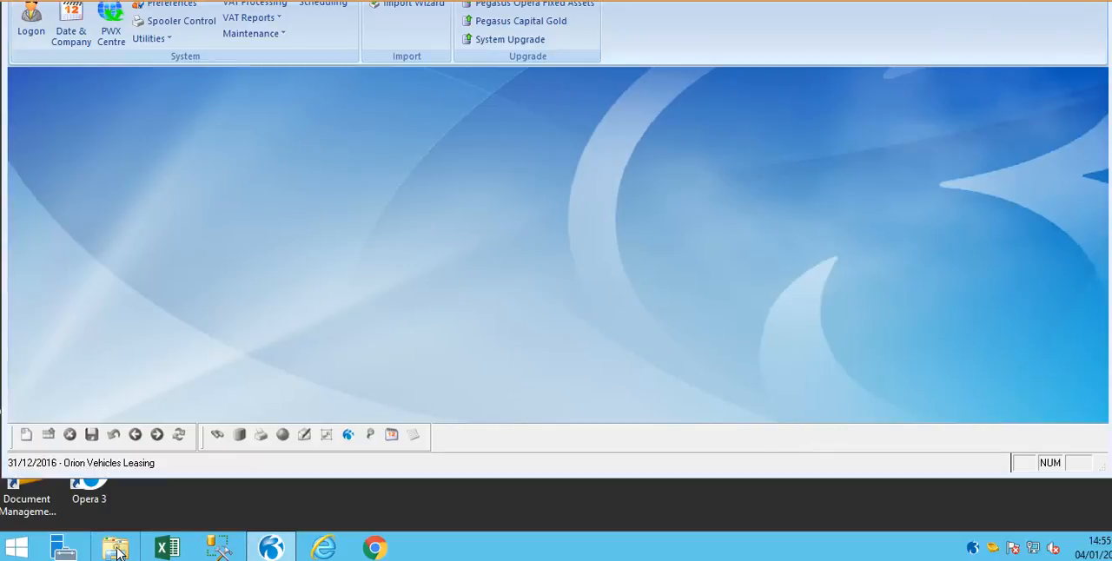
# Open the copied backup path in File Explorer, examine the backup zip file and close the window.
pyautogui.click(115, 548)
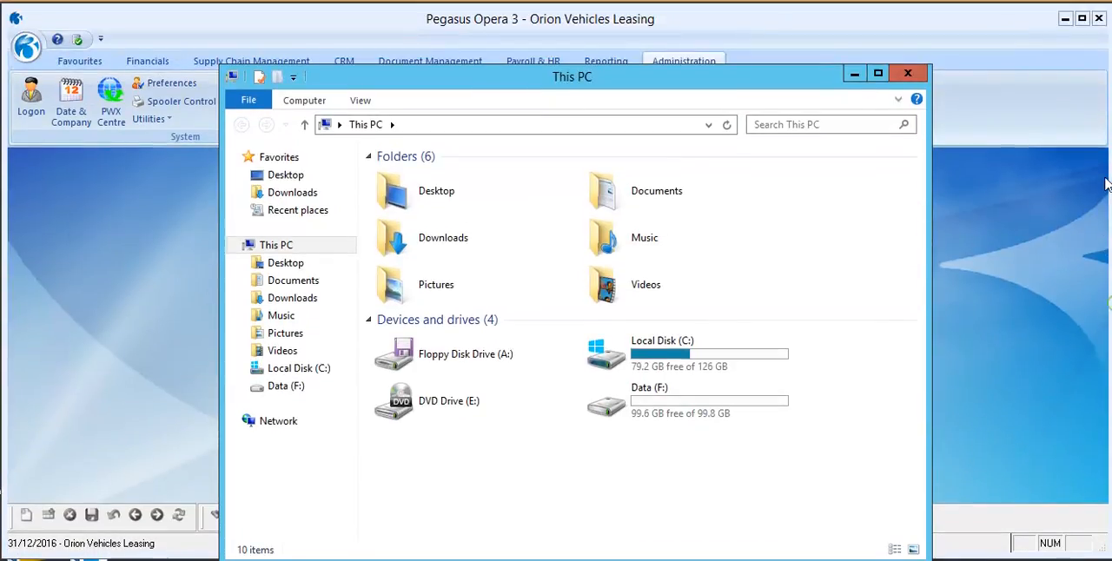
pyautogui.click(620, 123)
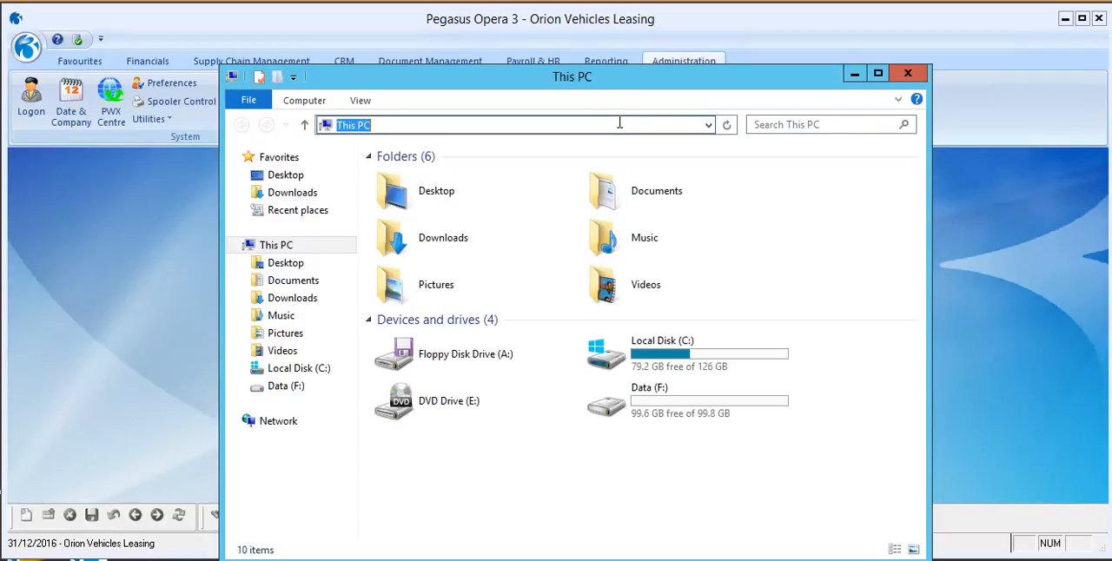
pyautogui.write('C:\\PROGRAMDATA\\APPLICATION DATA\\PEGASUS\\O3 SERVER VFP\\BACKUP\\')
pyautogui.press('Return')
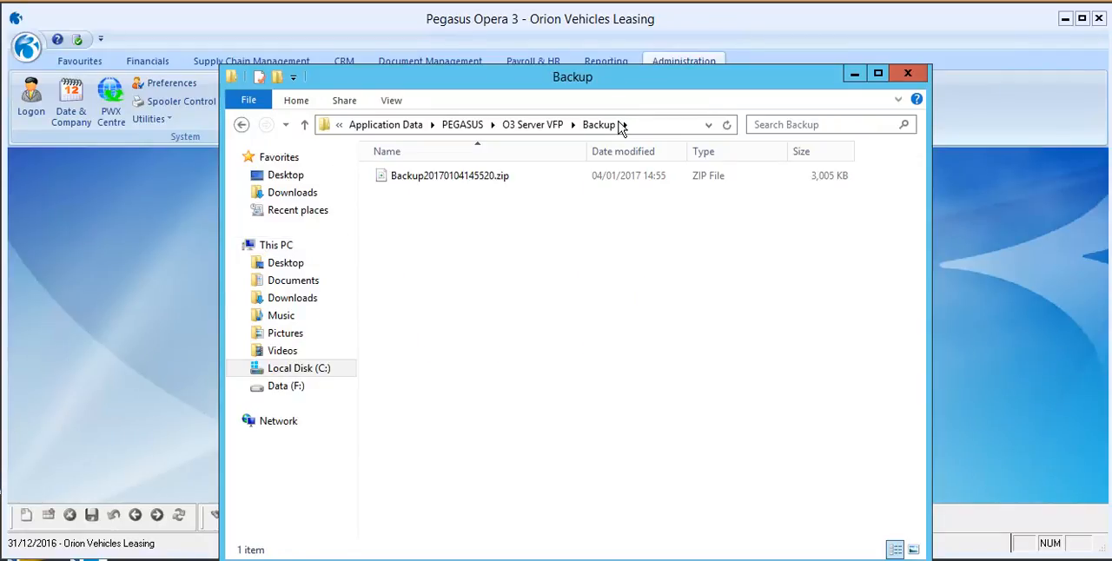
pyautogui.click(485, 179)
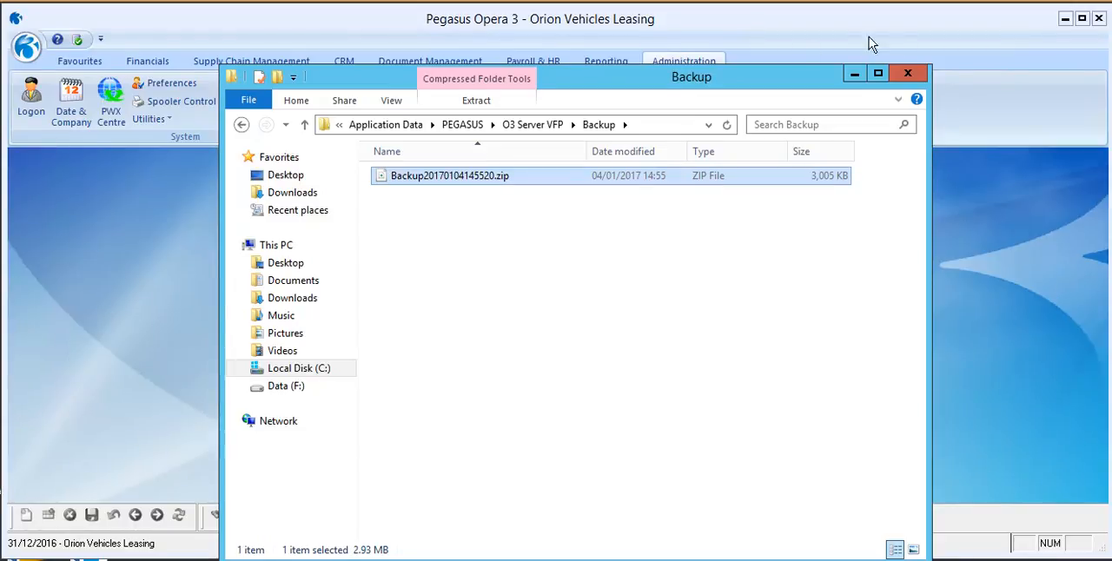
pyautogui.click(909, 73)
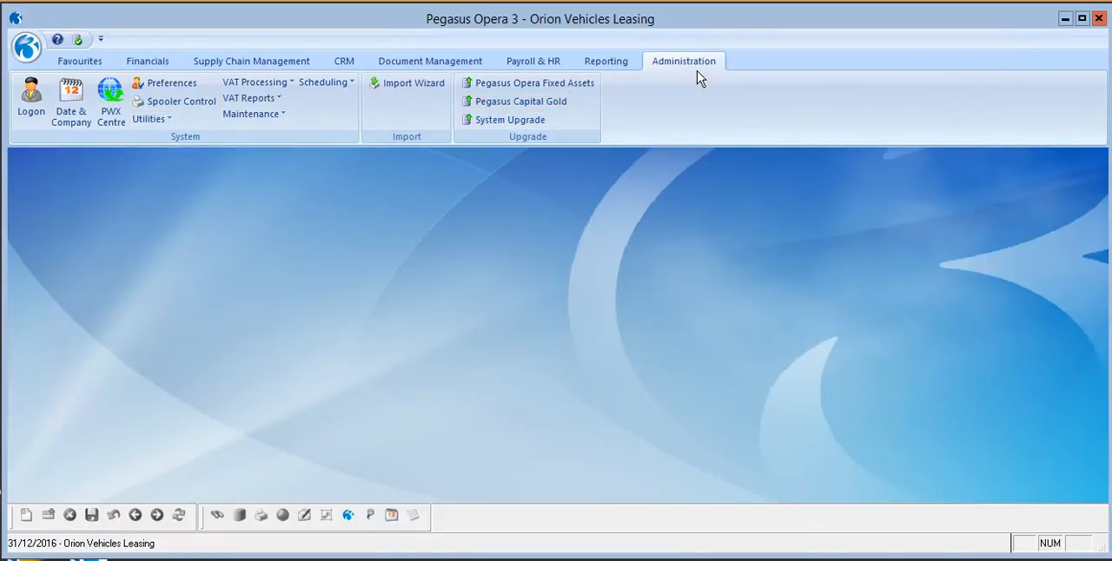
# Check which users are logged in with the Monitor Users utility, and close it.
pyautogui.click(158, 119)
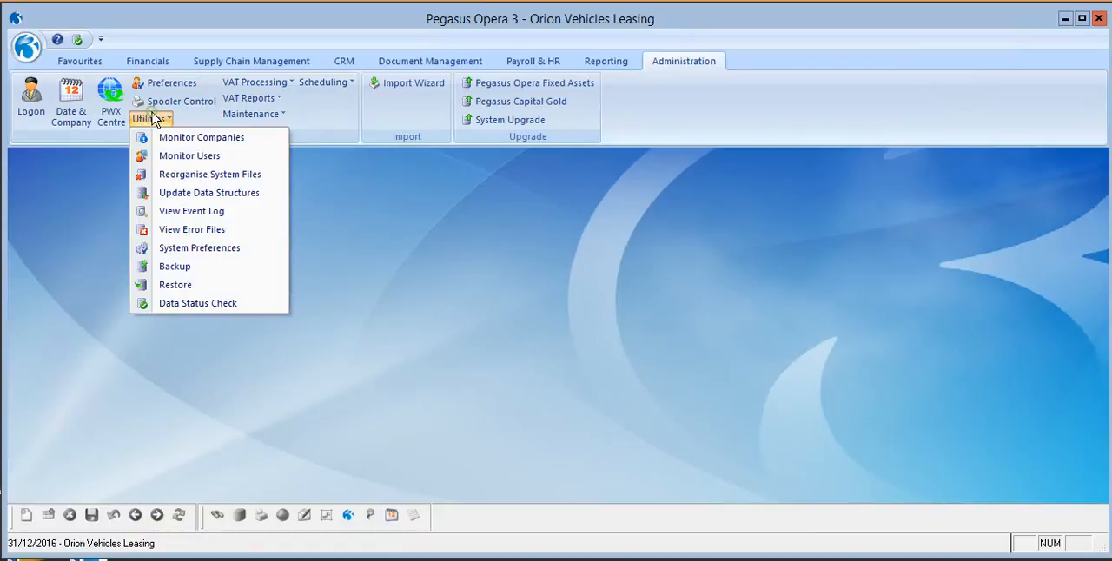
pyautogui.click(176, 157)
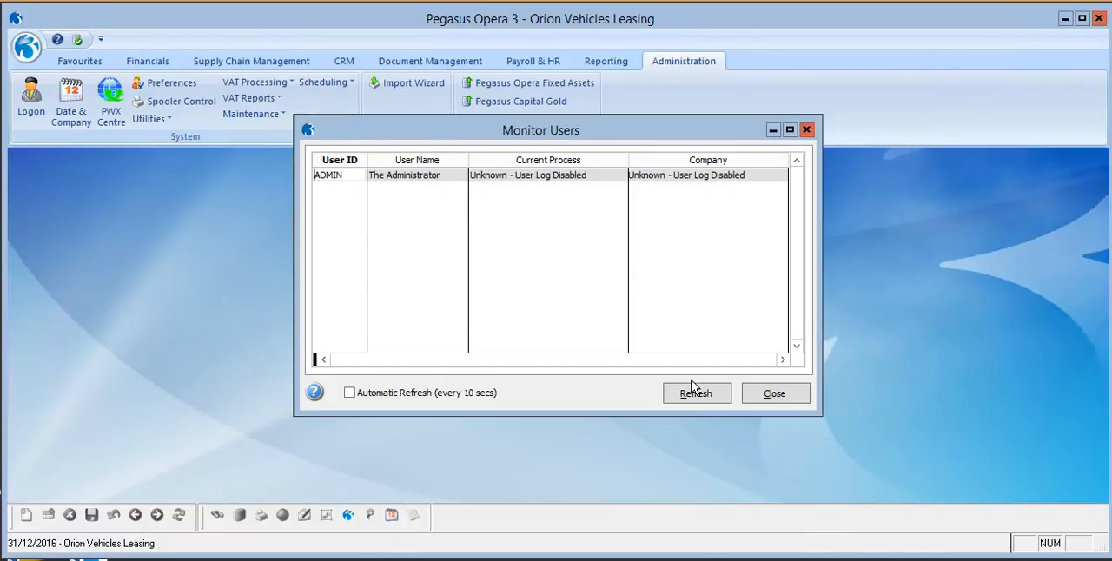
pyautogui.click(771, 398)
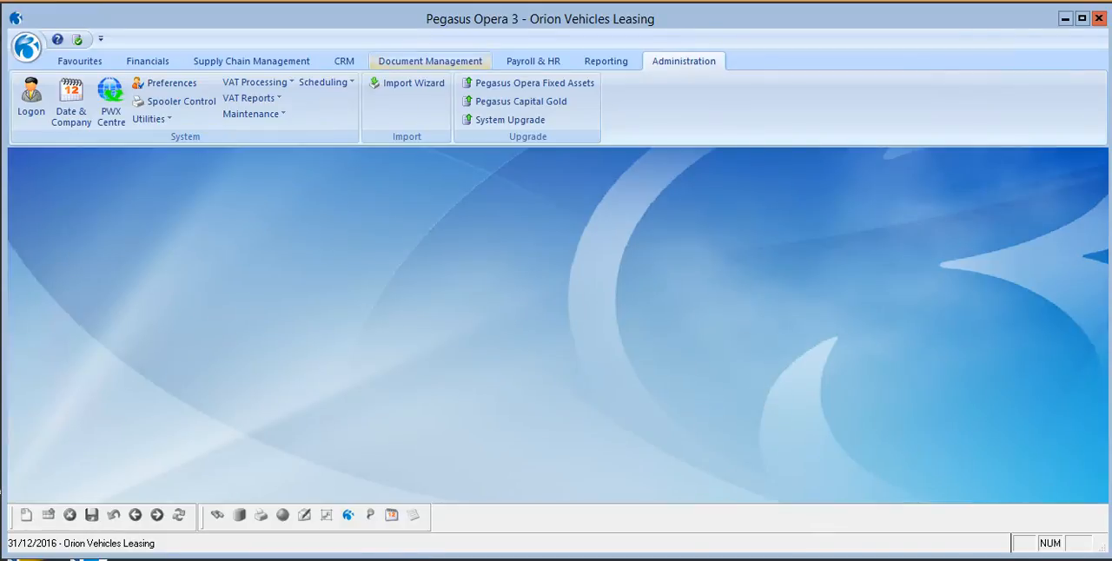
# Review the Weekly Backup shutdown schedule's settings and close the Shutdown form.
pyautogui.click(322, 83)
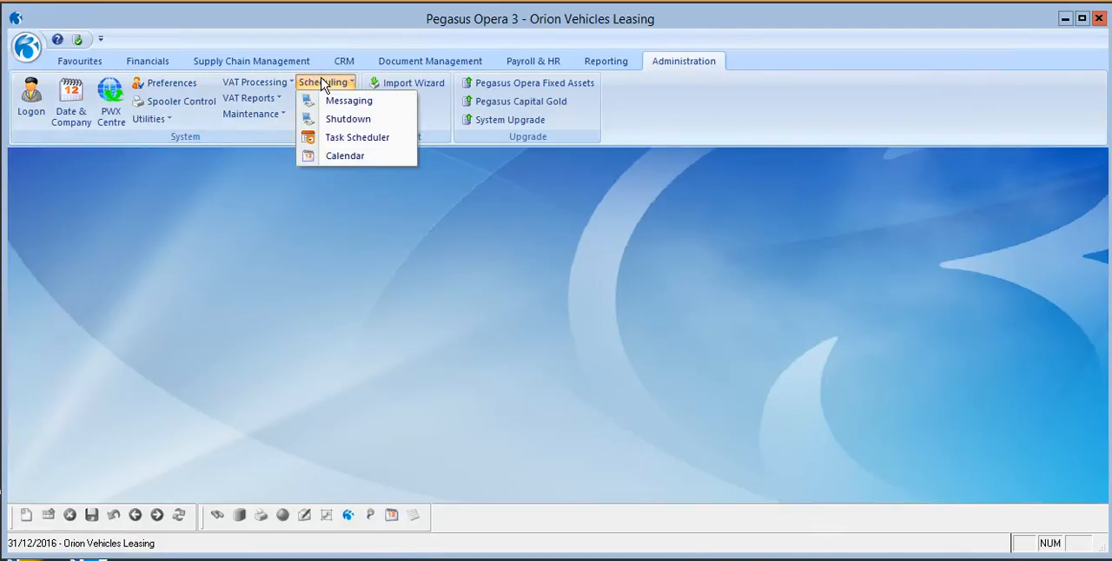
pyautogui.click(368, 122)
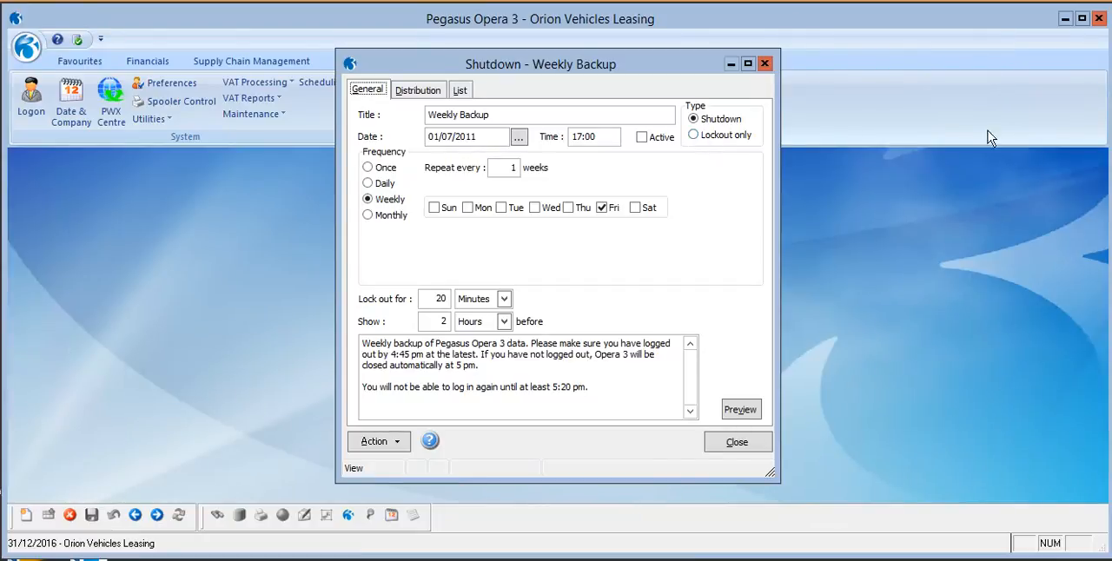
pyautogui.click(757, 453)
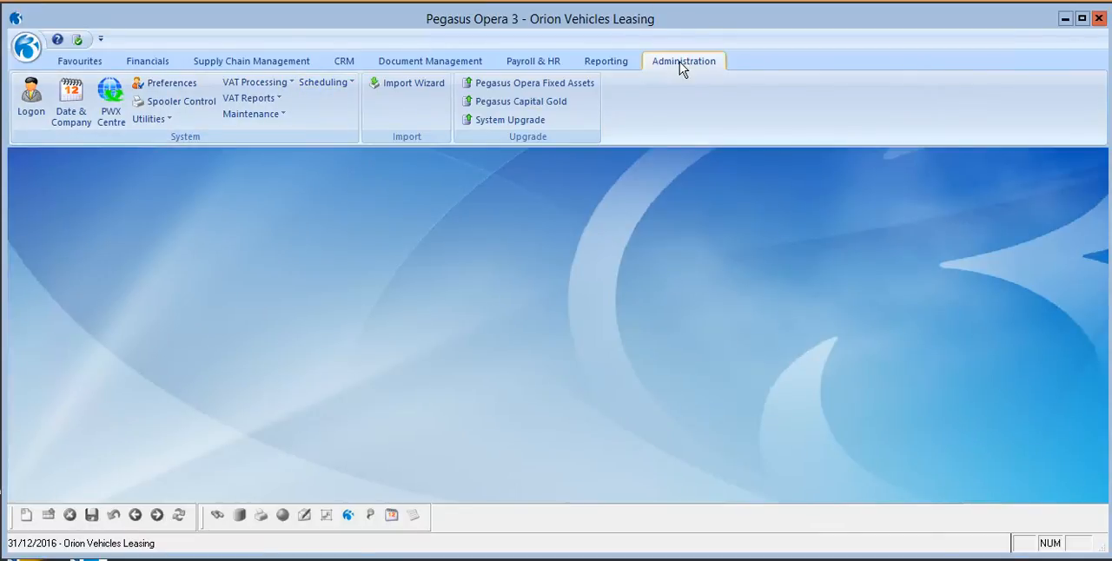
# Create a new scheduled task of type System - Backup Databases, with "backup" as both its name and description.
pyautogui.click(336, 80)
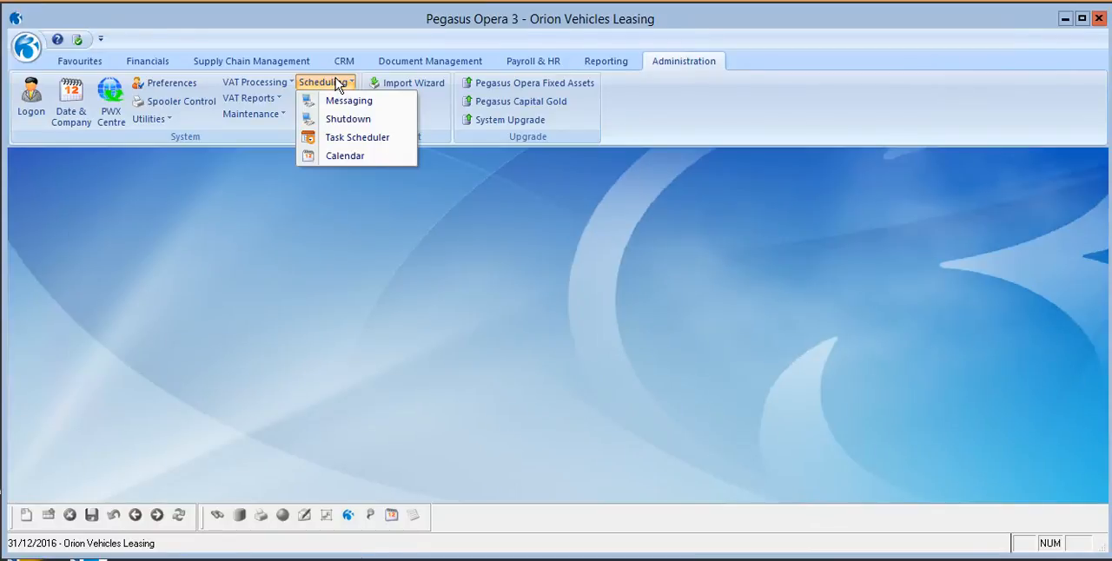
pyautogui.click(353, 139)
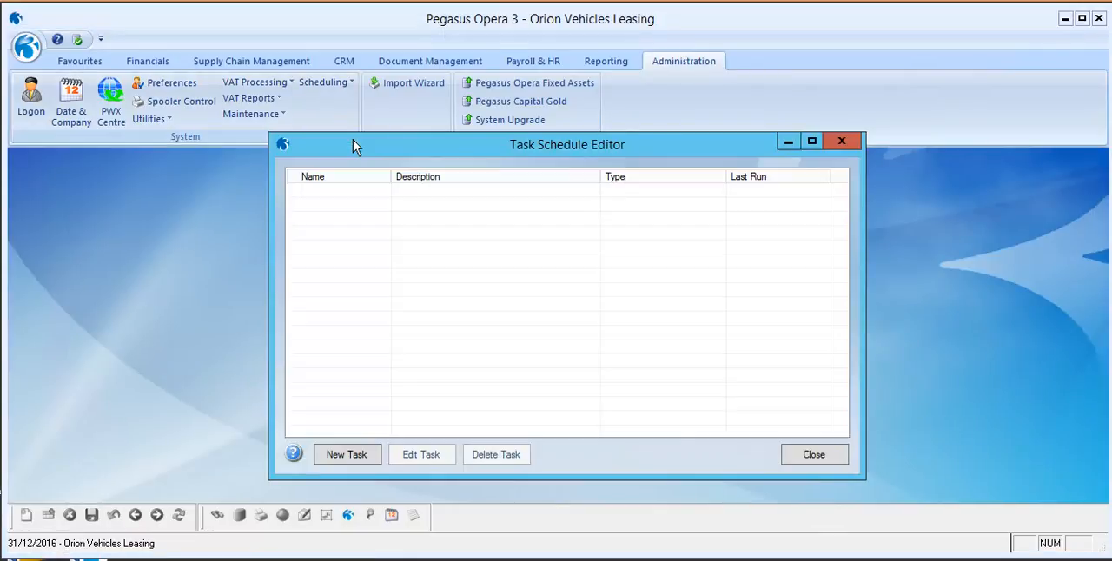
pyautogui.click(347, 455)
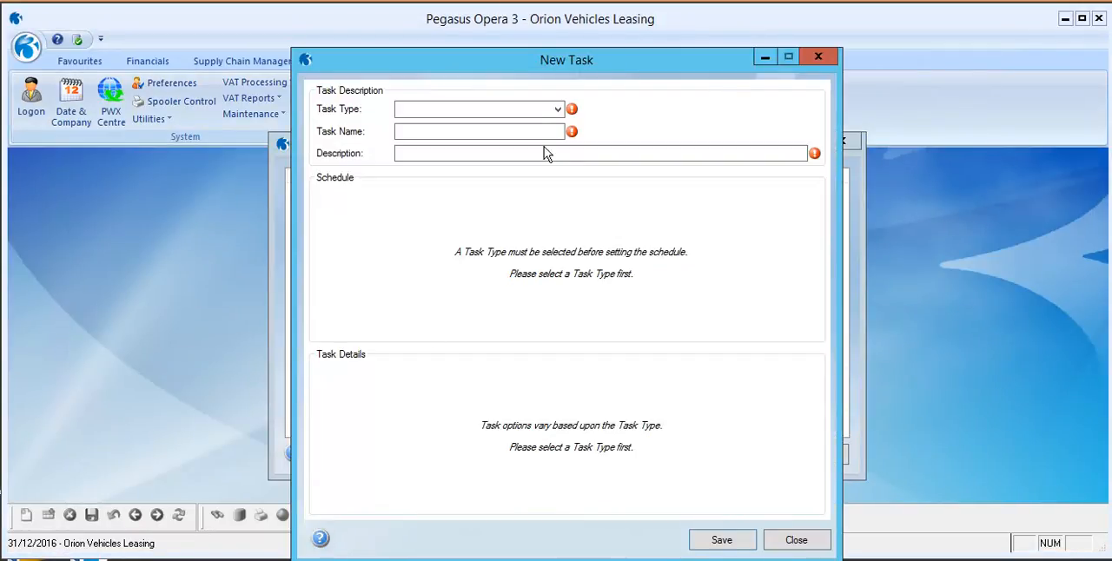
pyautogui.click(559, 109)
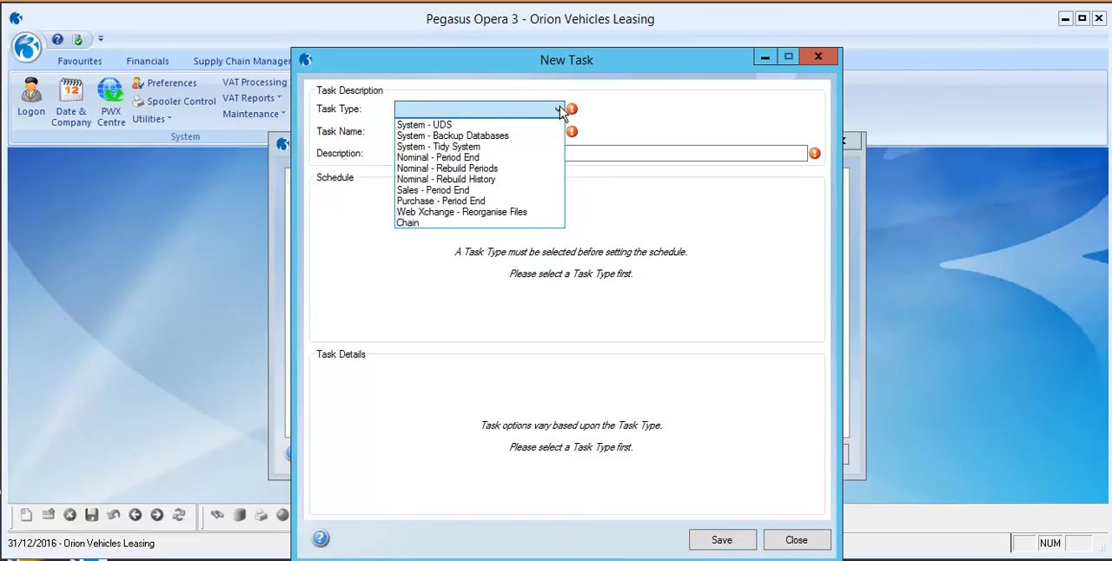
pyautogui.click(520, 136)
pyautogui.click(522, 134)
pyautogui.write('backup')
pyautogui.press('Tab')
pyautogui.write('backup')
pyautogui.press('Tab')
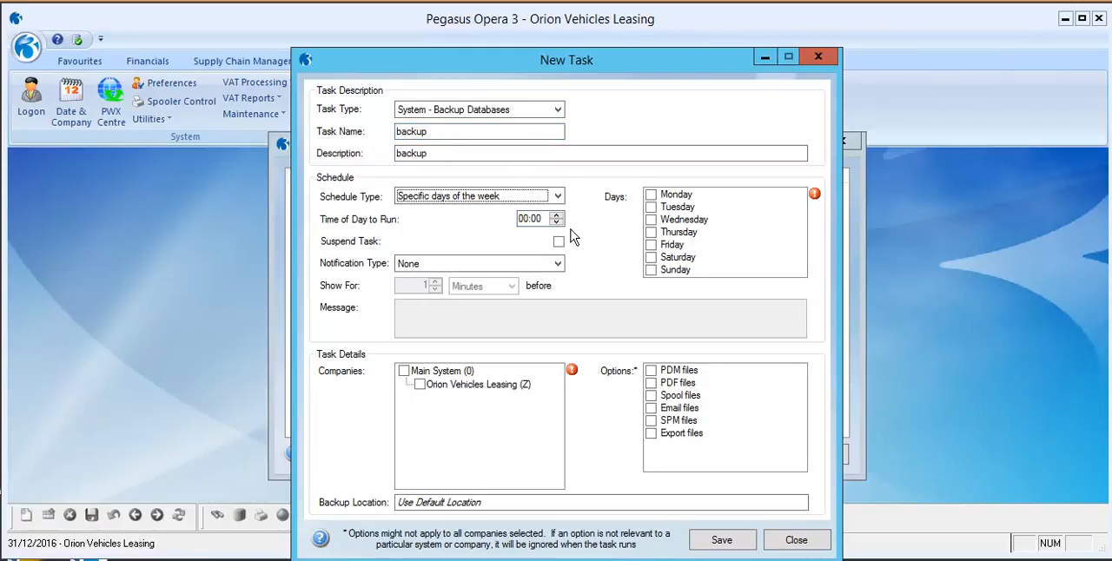
# Schedule the backup task to run once on a specific date, with the time of day set to 14:58.
pyautogui.click(559, 197)
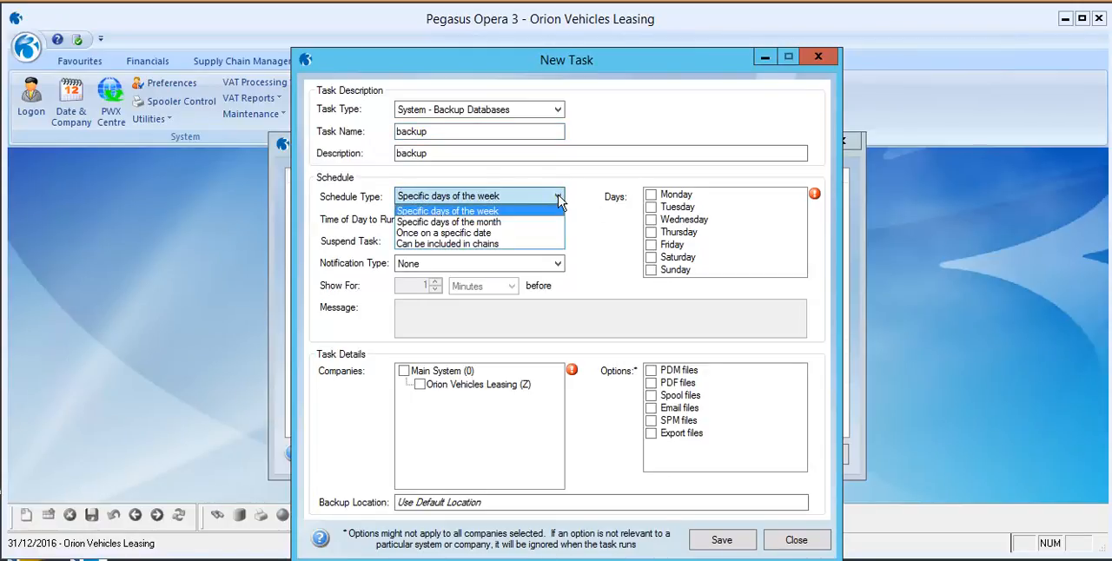
pyautogui.click(510, 233)
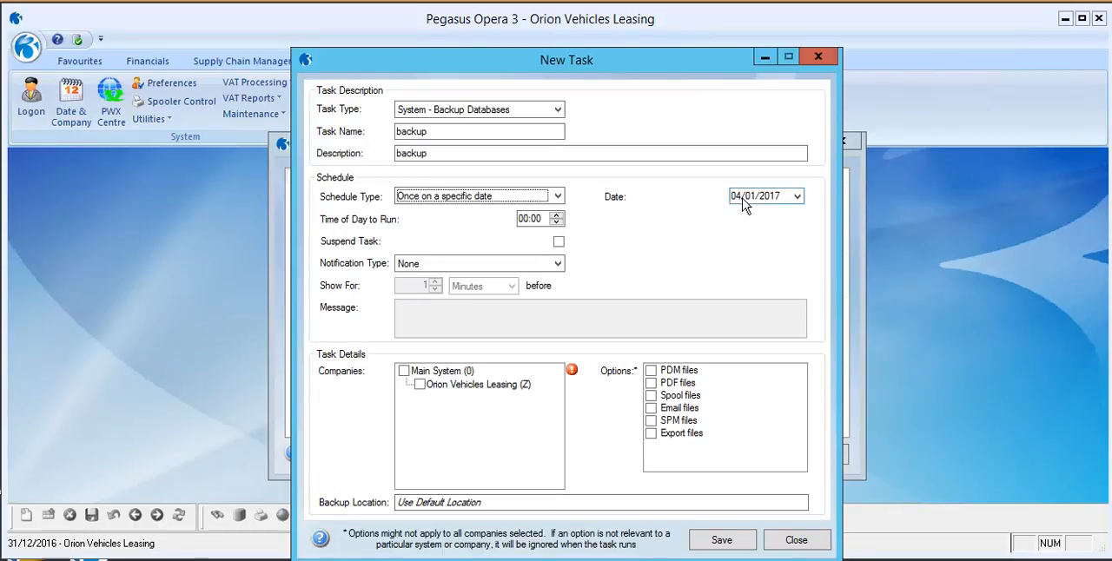
pyautogui.click(524, 219)
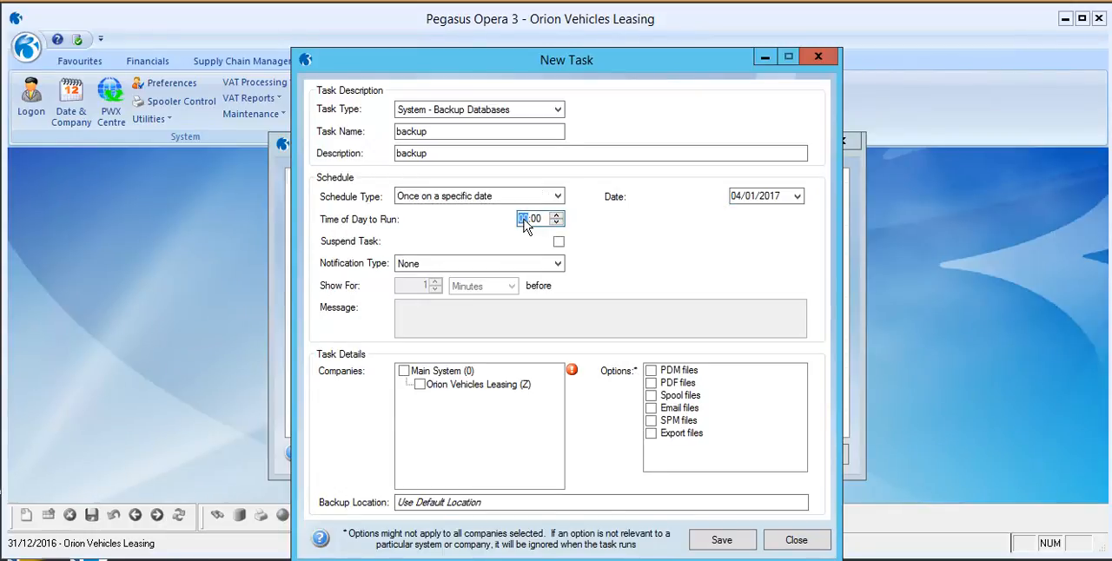
pyautogui.write('155')
pyautogui.write('14')
pyautogui.write('5')
pyautogui.write('8')
# Include Orion Vehicles Leasing (Z), paste C:\PROGRAMDATA\APPLICATION DATA\PEGASUS\O3 SERVER VFP\BACKUP\ as the backup location, and save the task.
pyautogui.click(420, 385)
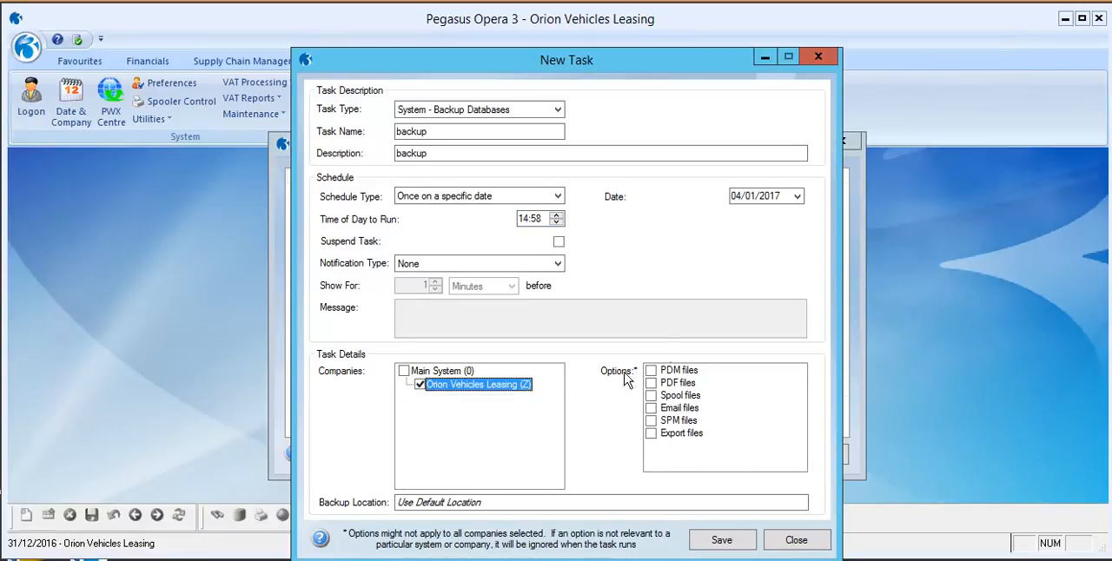
pyautogui.click(496, 497)
pyautogui.write('C:\\PROGRAMDATA\\APPLICATION DATA\\PEGASUS\\O3 SERVER VFP\\BACKUP\\')
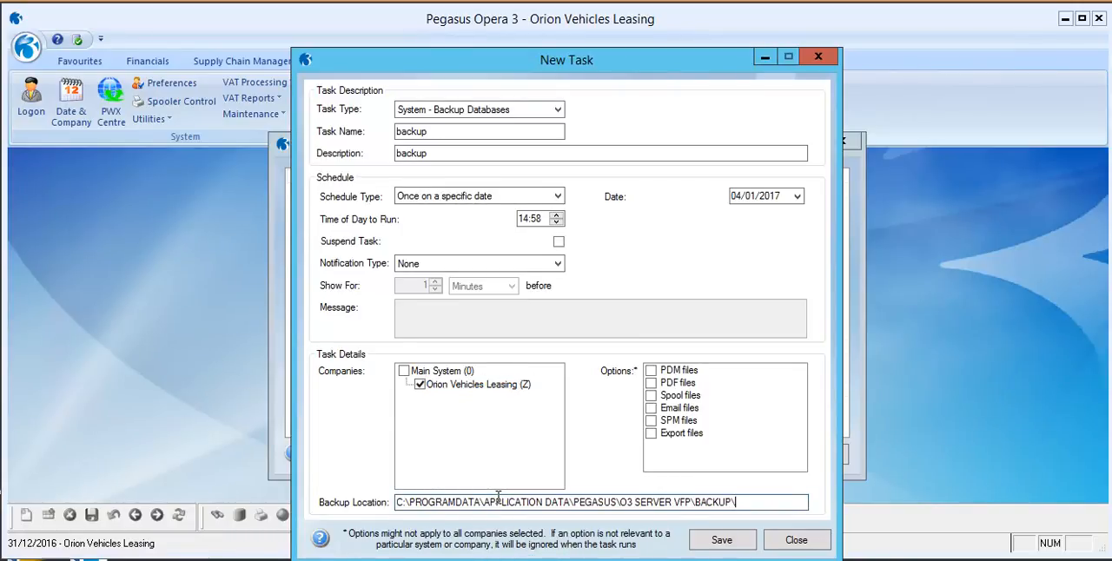
pyautogui.click(744, 542)
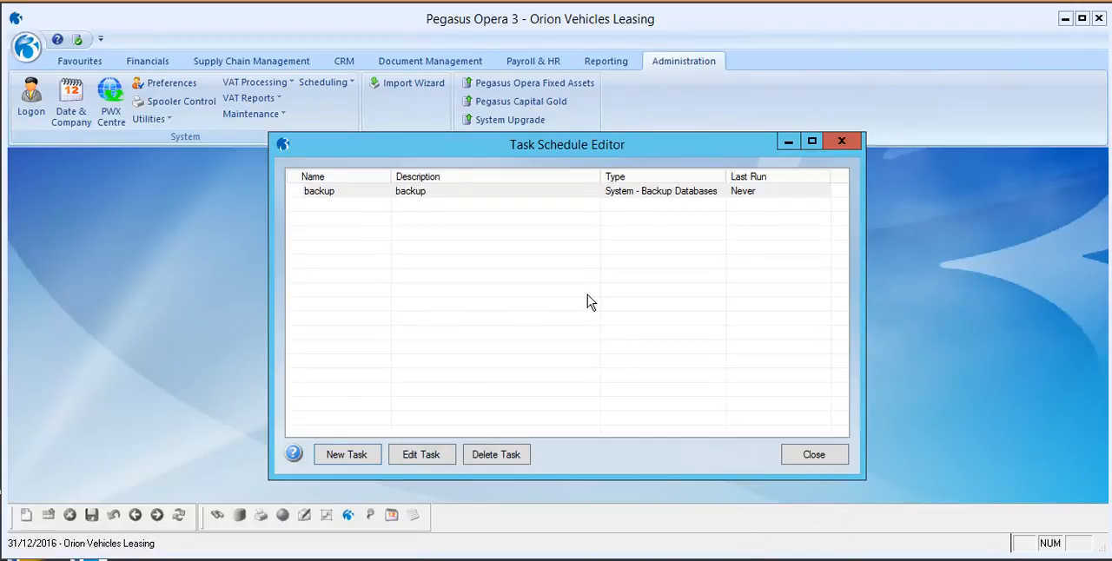
# Close the Task Schedule Editor and exit Pegasus Opera 3.
pyautogui.click(808, 456)
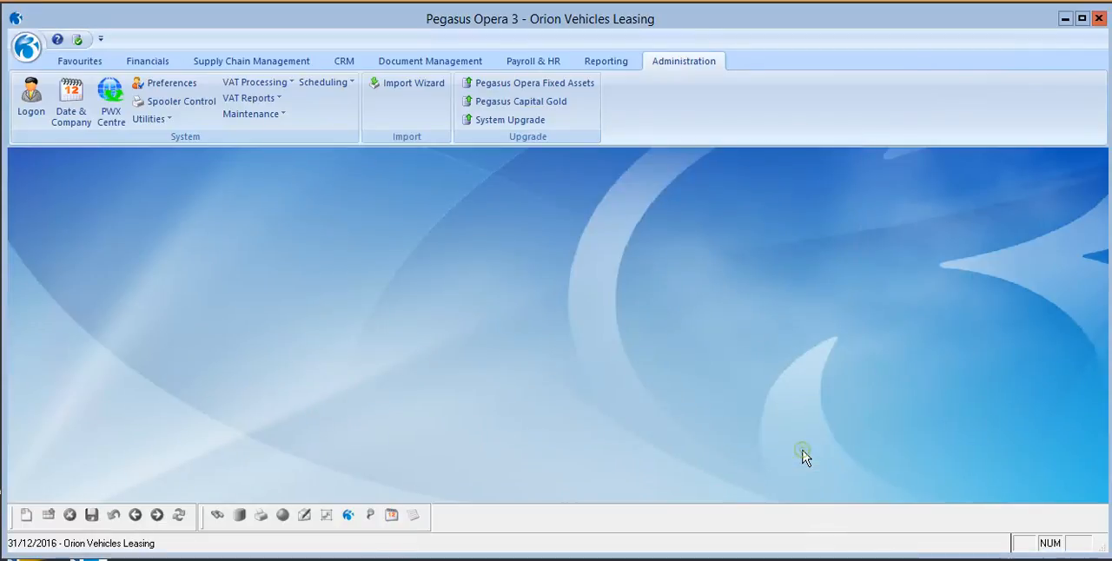
pyautogui.click(1098, 18)
pyautogui.click(575, 374)
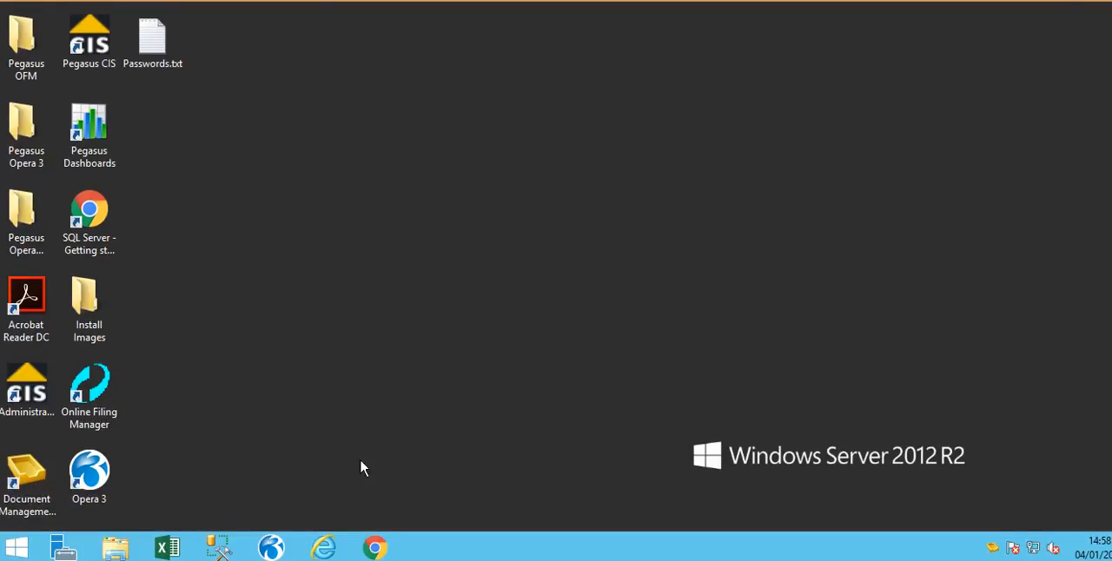
# Open the Pegasus O3 Server VFP Backup folder in File Explorer using the copied path and check the backup files.
pyautogui.click(115, 548)
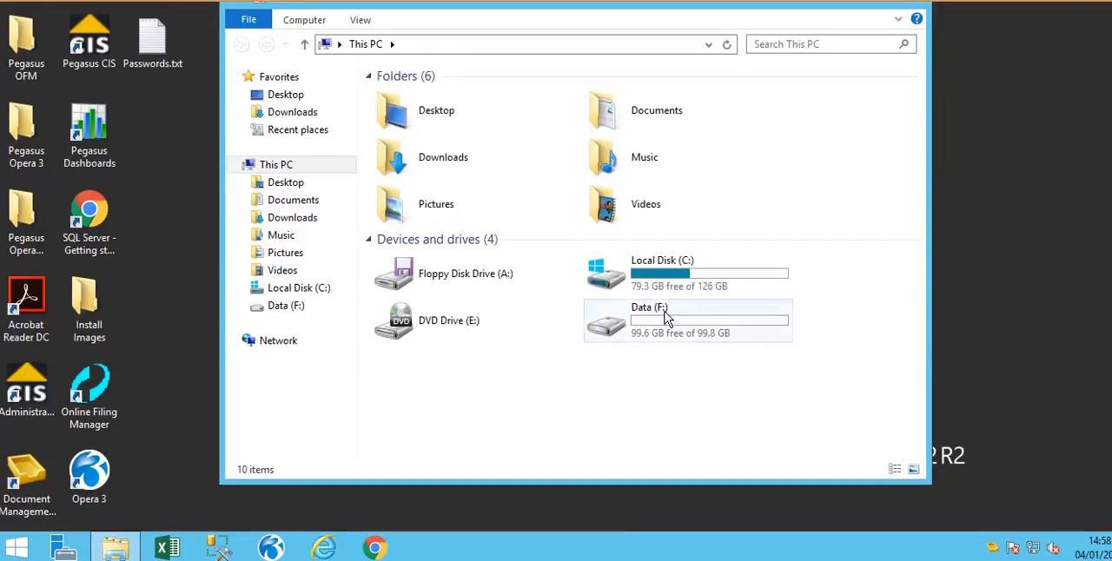
pyautogui.click(551, 42)
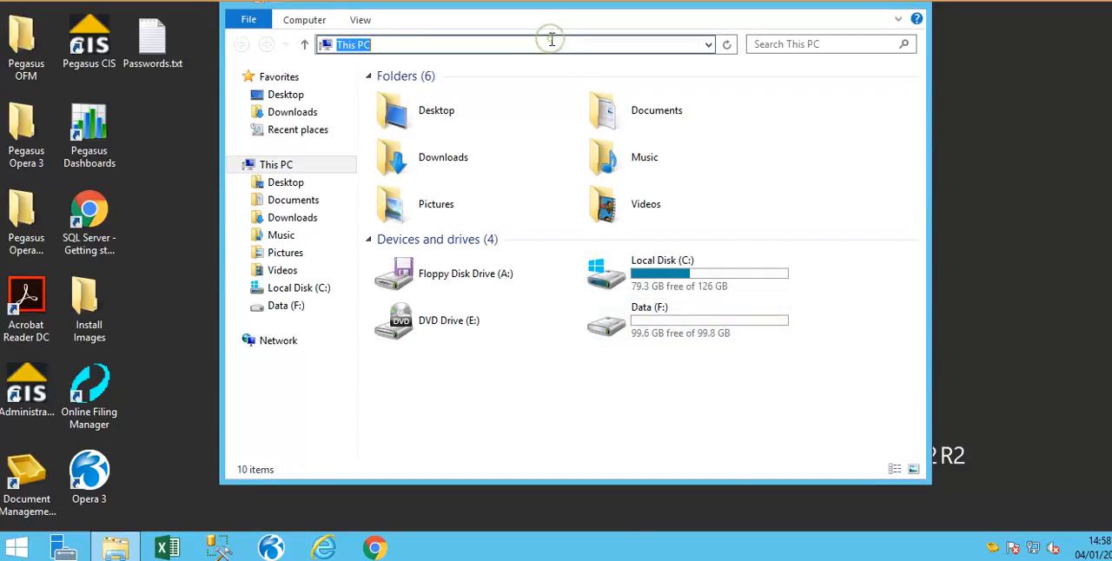
pyautogui.write('C:\\PROGRAMDATA\\APPLICATION DATA\\PEGASUS\\O3 SERVER VFP\\BACKUP\\')
pyautogui.press('Return')
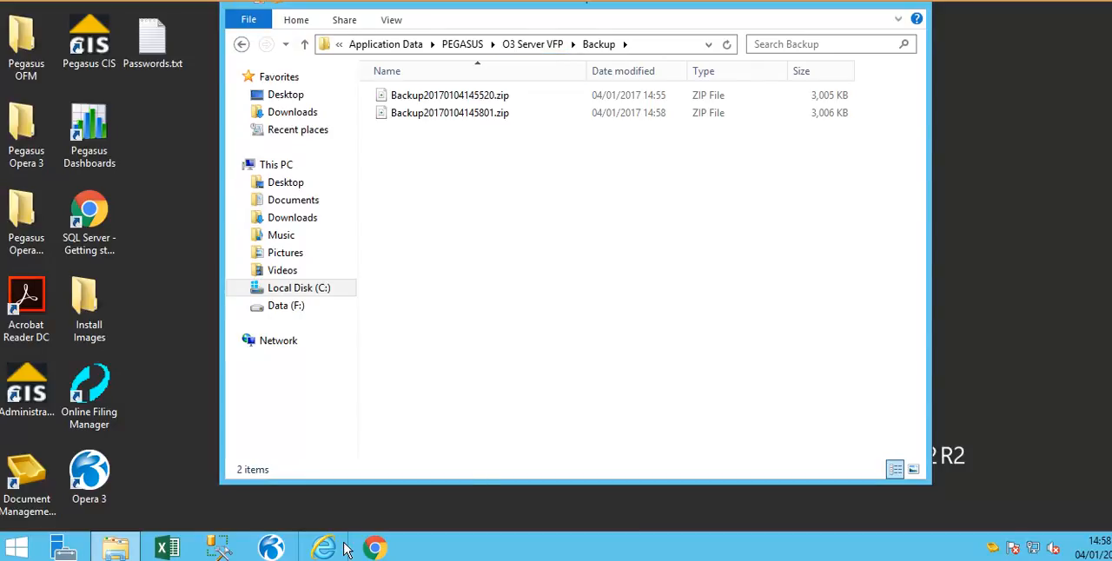
# Start Pegasus Opera 3 again and log on with the administrator account.
pyautogui.click(271, 547)
pyautogui.write('ADMIN')
pyautogui.press('Return')
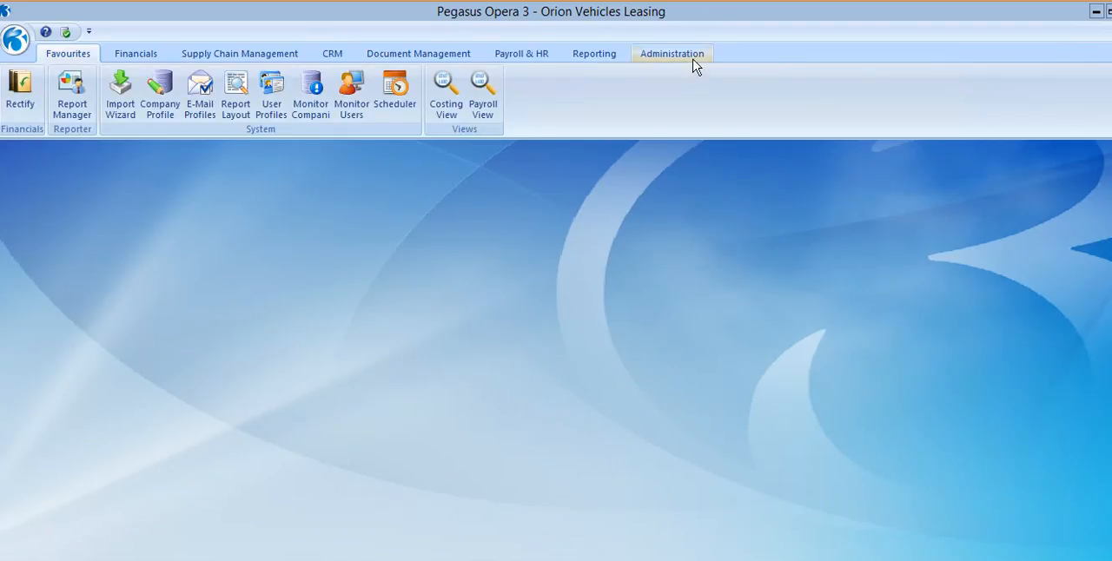
# Check the backup task's last run in the Task Scheduler and open the task for editing.
pyautogui.click(693, 55)
pyautogui.click(327, 77)
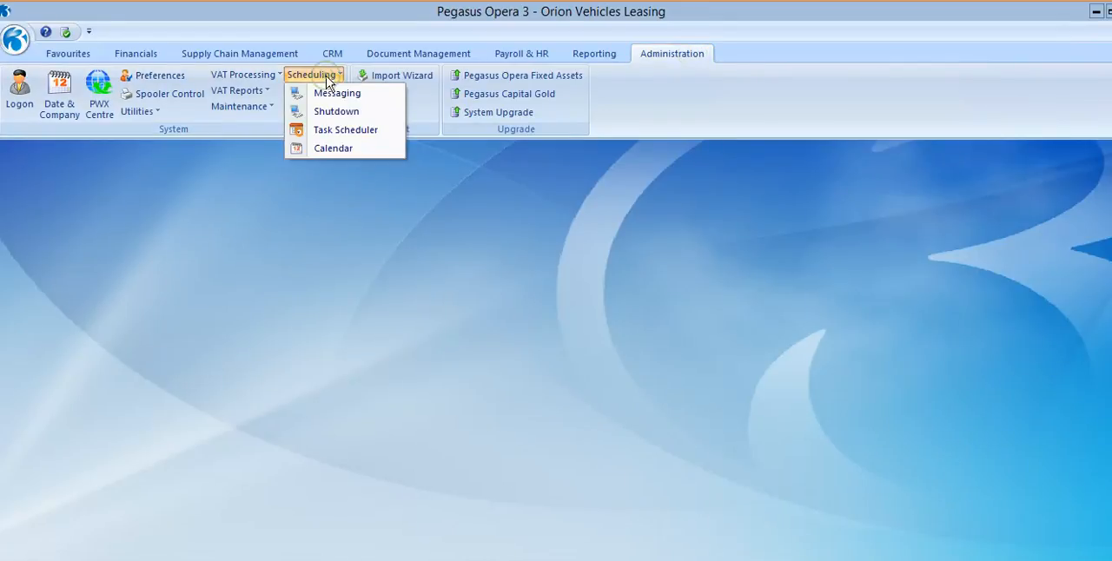
pyautogui.click(338, 133)
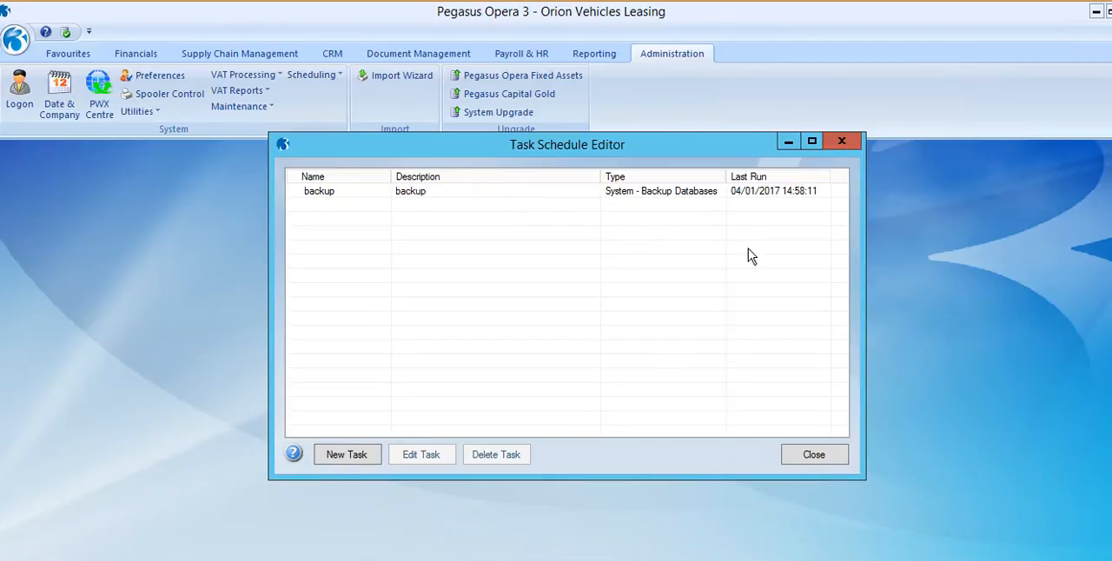
pyautogui.click(477, 193)
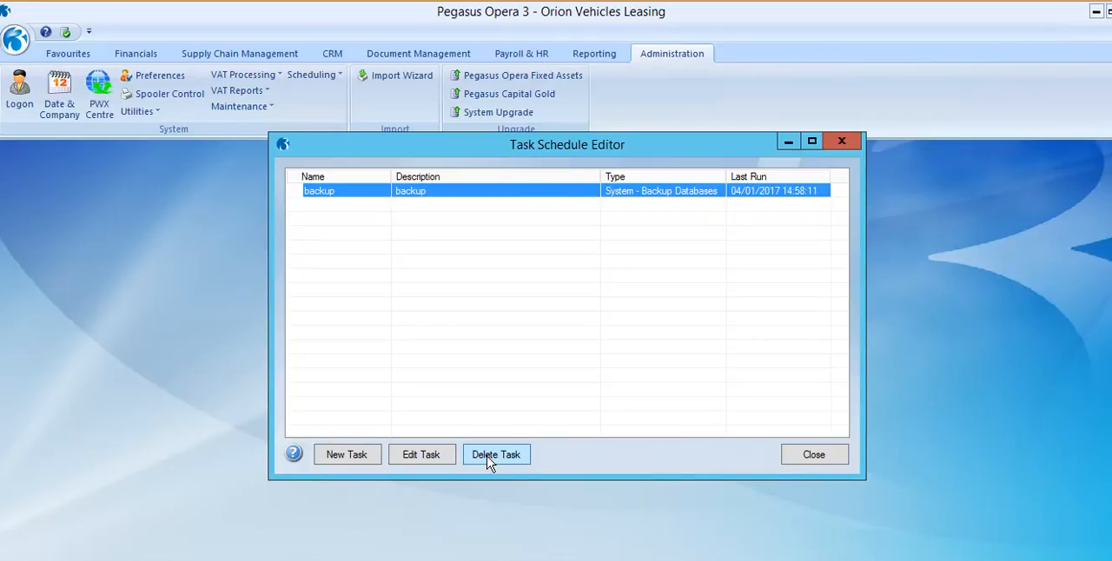
pyautogui.click(447, 460)
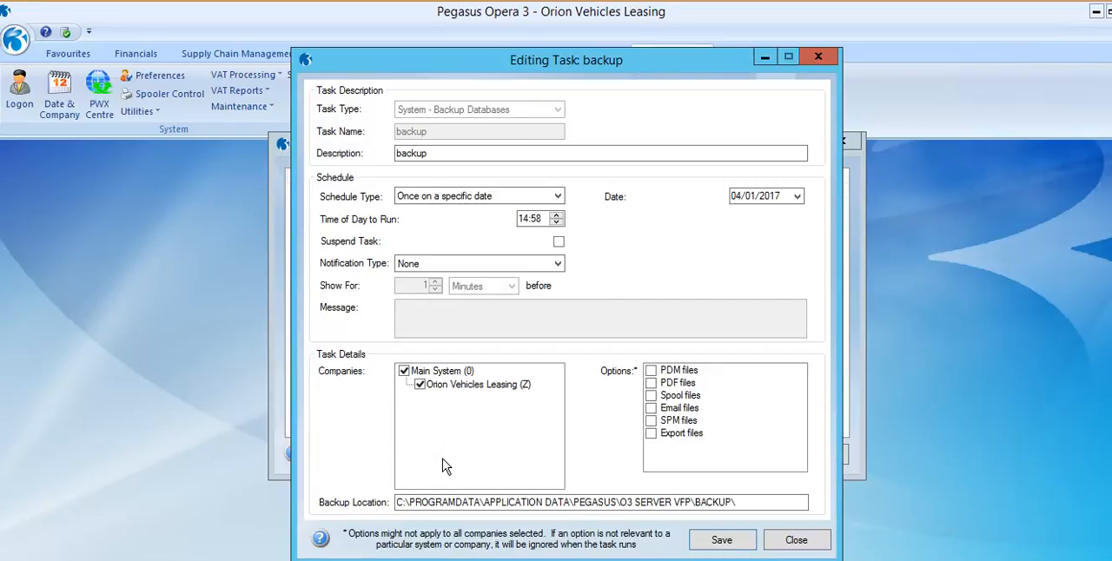
# Change the backup task's schedule type to Specific days of the week and include Monday, Tuesday, Wednesday and Thursday.
pyautogui.click(548, 198)
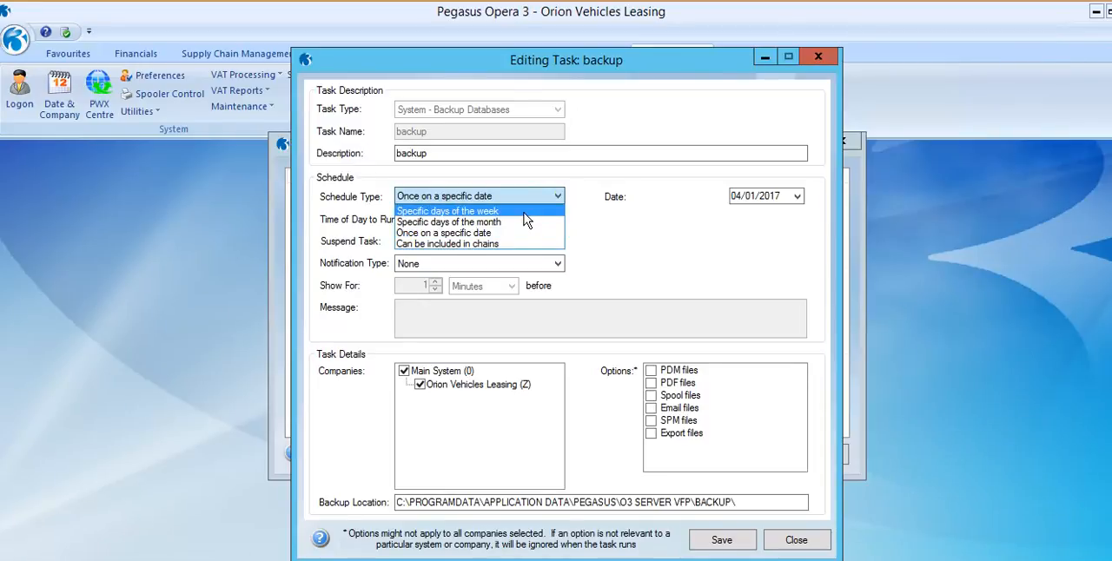
pyautogui.click(525, 212)
pyautogui.click(652, 196)
pyautogui.click(651, 207)
pyautogui.click(651, 220)
pyautogui.click(650, 232)
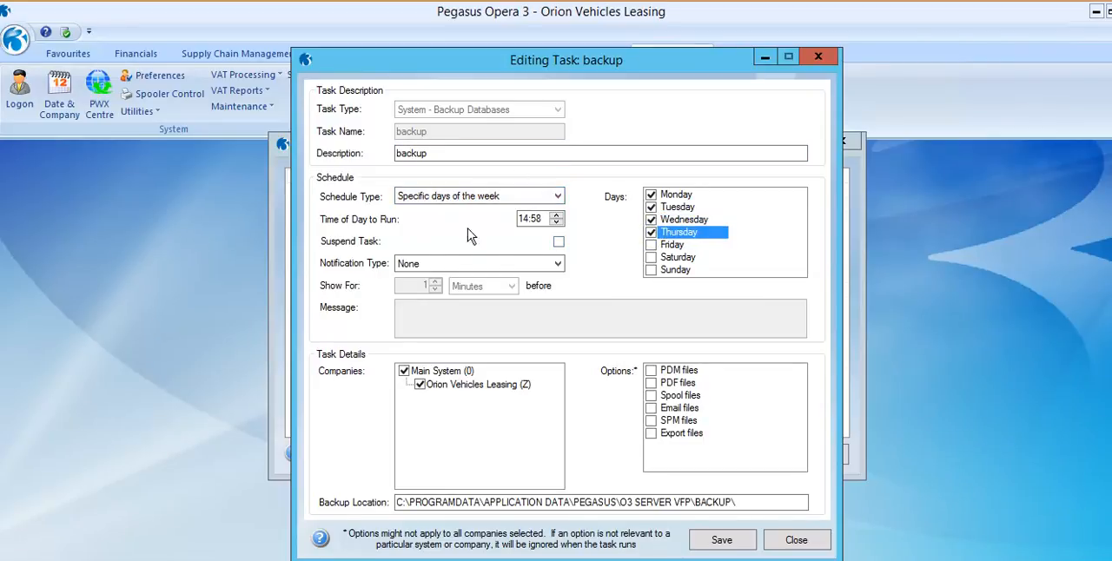
# Set the backup task's notification type to Message only, with the message "please exit opera".
pyautogui.click(557, 265)
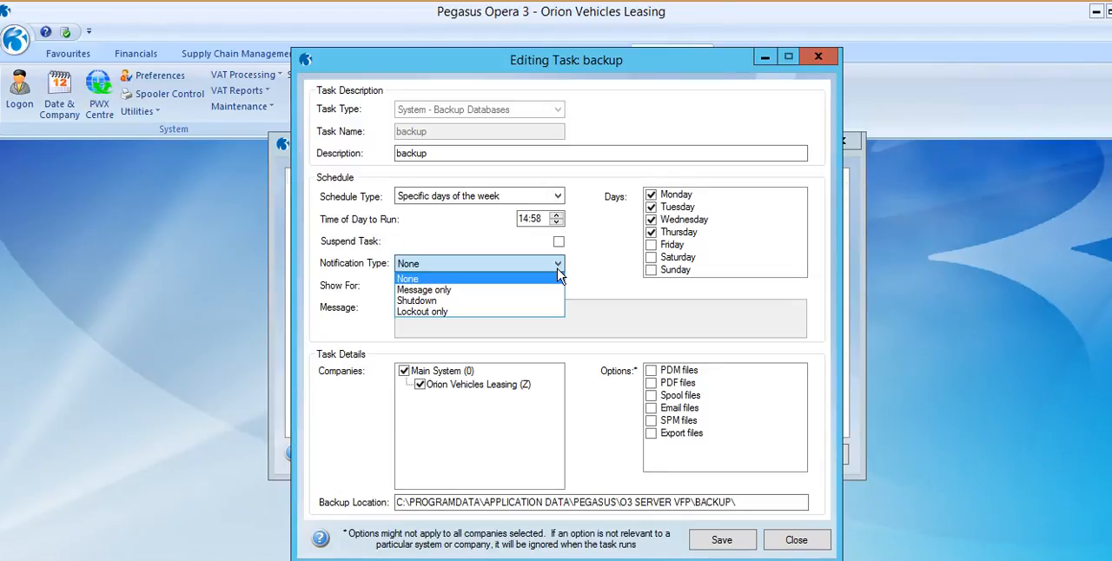
pyautogui.click(538, 289)
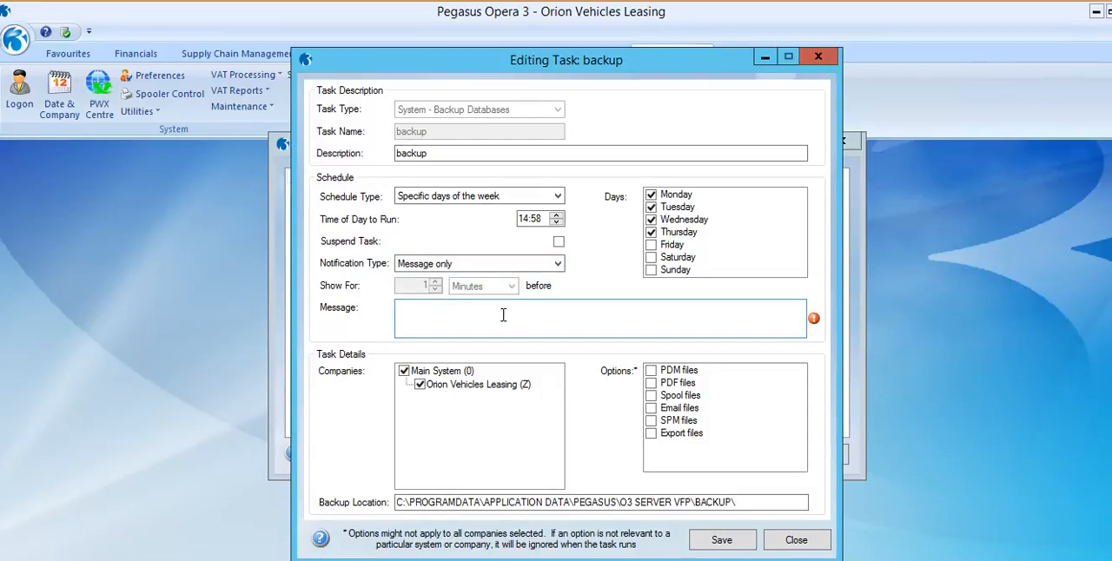
pyautogui.click(505, 309)
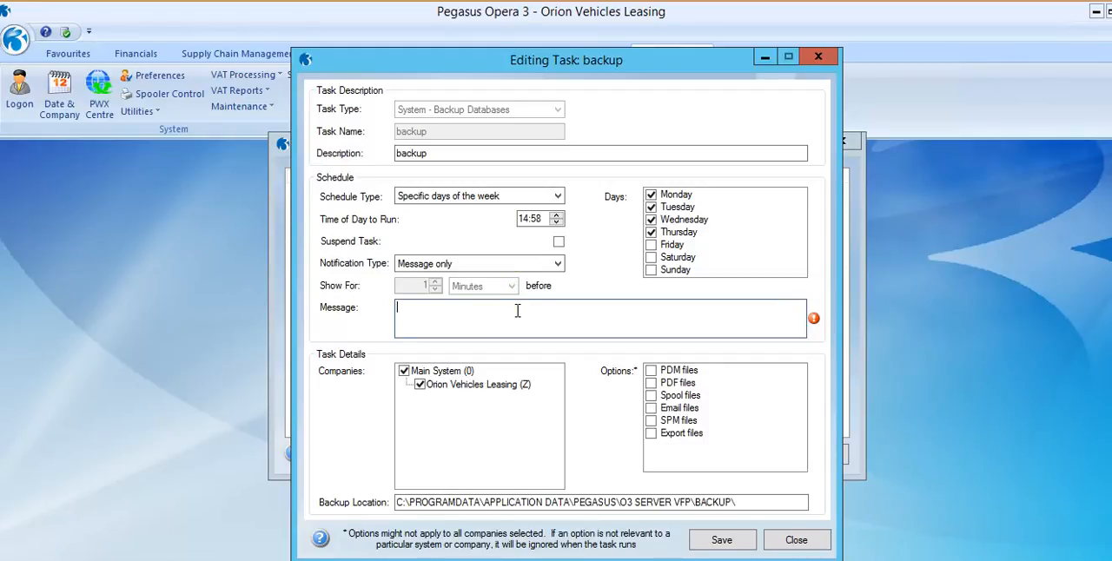
pyautogui.write('please exit opera')
# Look at the available notification types, discard the edits to the backup task, and close the Task Schedule Editor.
pyautogui.click(557, 268)
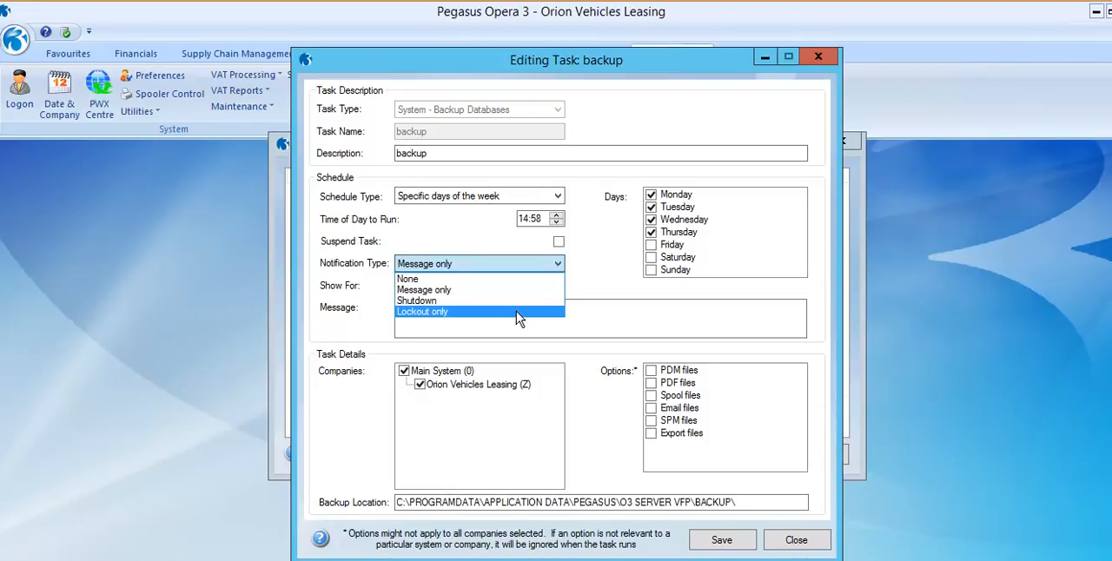
pyautogui.click(799, 540)
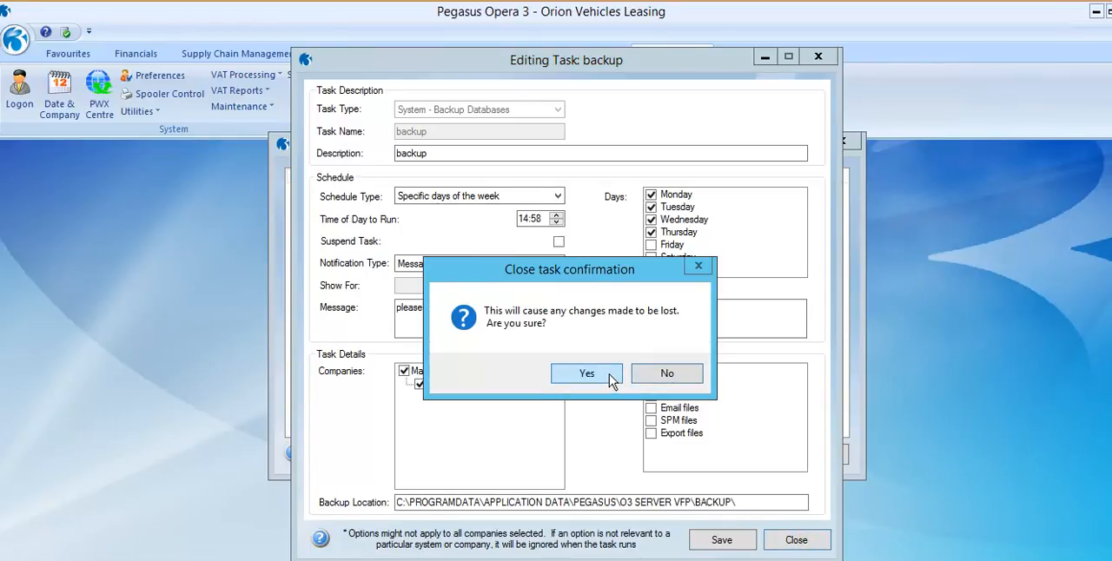
pyautogui.click(613, 381)
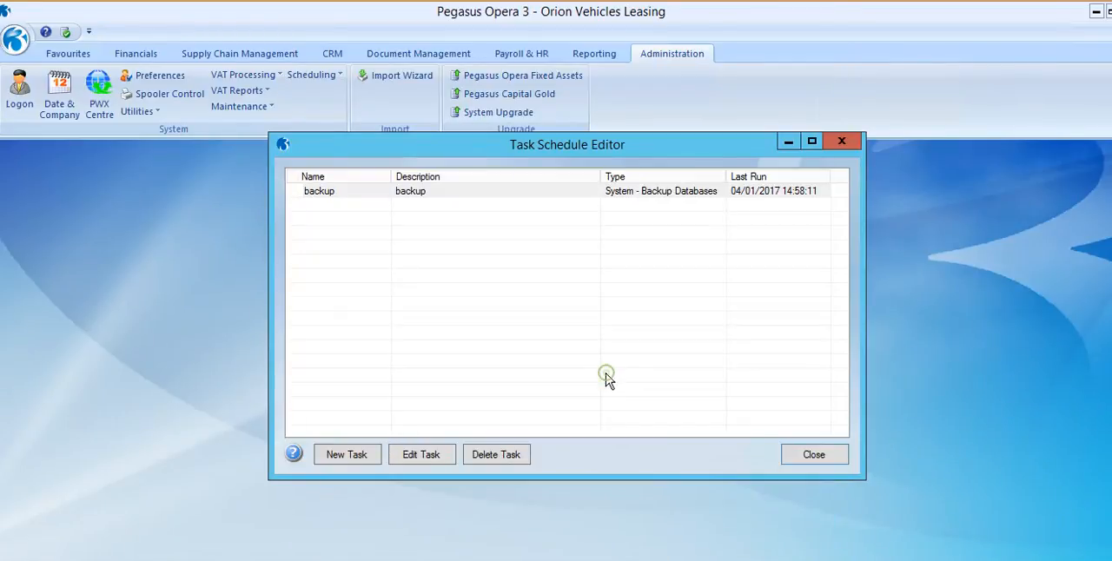
pyautogui.click(815, 455)
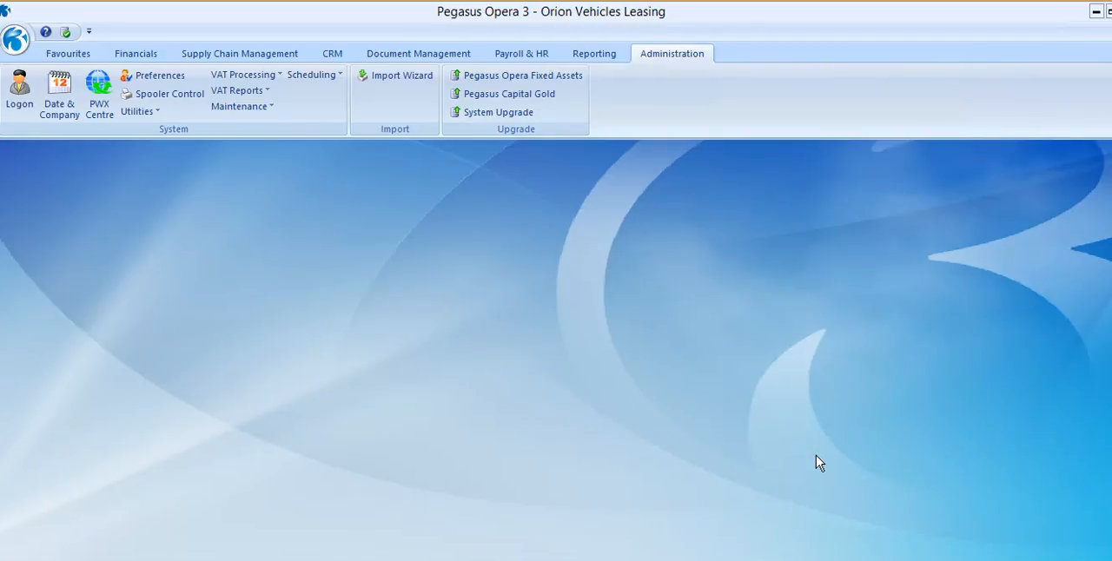
# Open the Shutdown scheduling form and examine the Weekly Backup entry's general settings, distribution and the list of shutdowns.
pyautogui.click(325, 78)
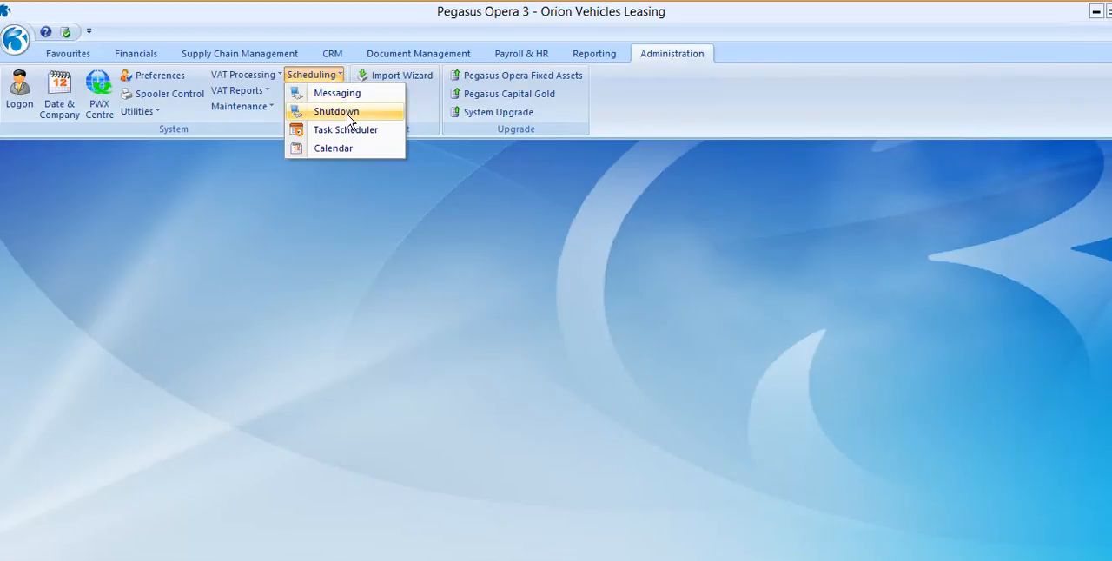
pyautogui.click(336, 112)
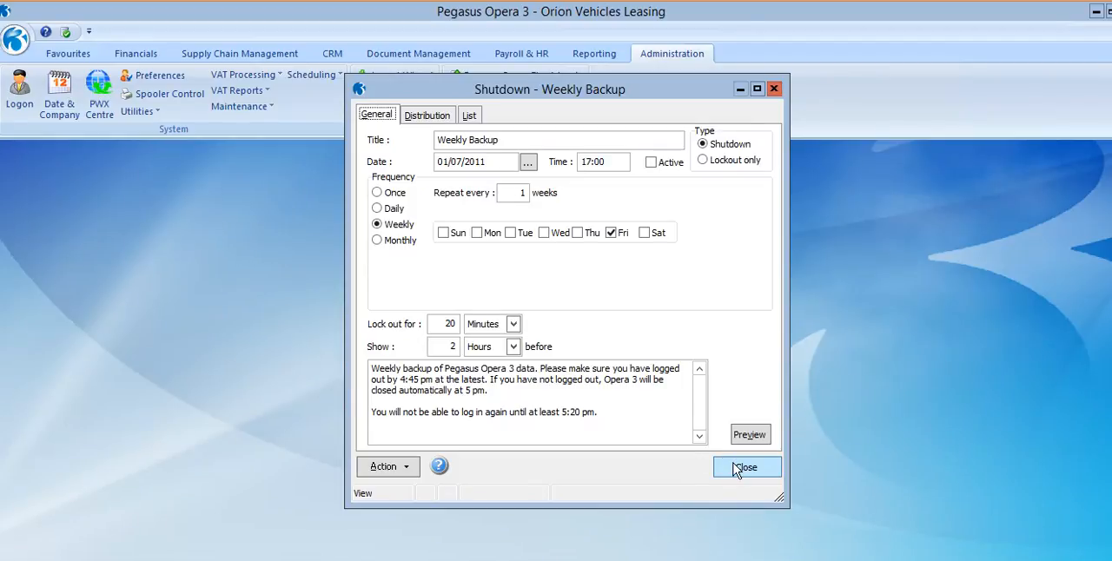
pyautogui.click(445, 115)
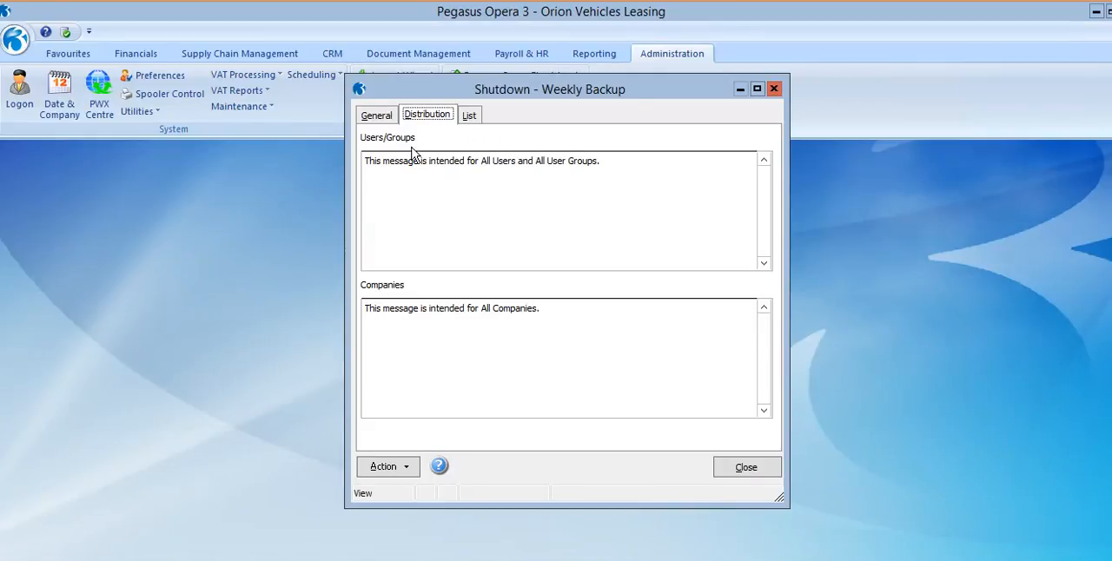
pyautogui.click(379, 114)
pyautogui.click(470, 115)
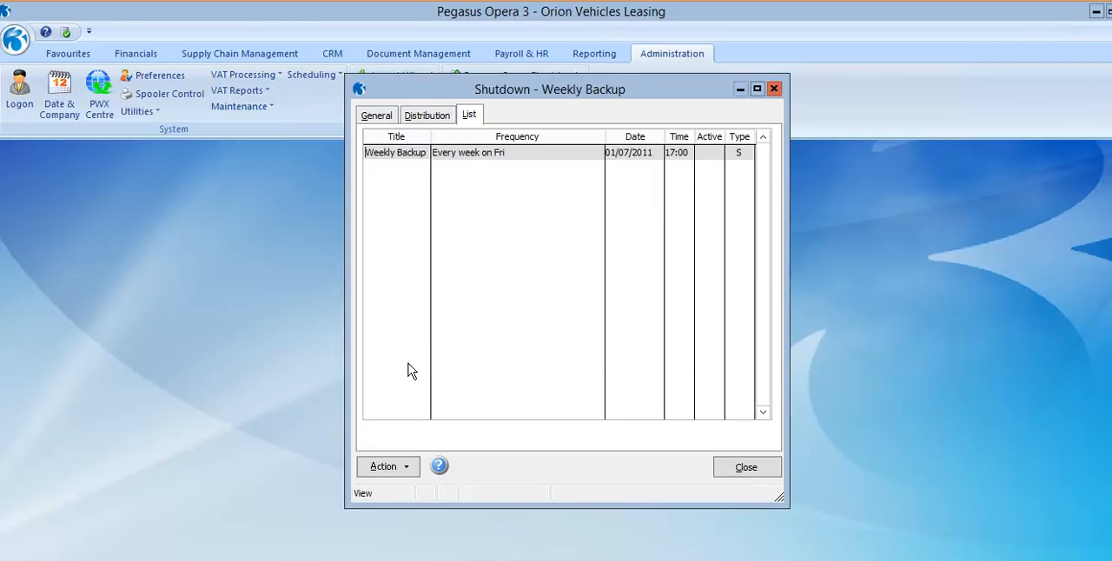
# Create a new shutdown entry titled "month end" and set its type to Lockout only.
pyautogui.hotkey('ctrl', 'n')
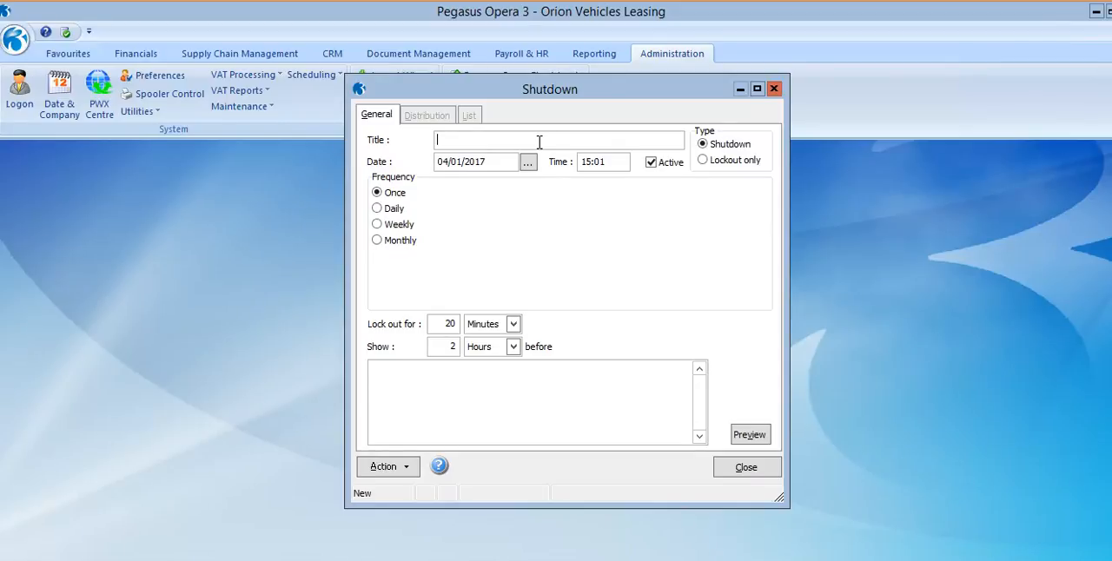
pyautogui.write('month end')
pyautogui.click(705, 161)
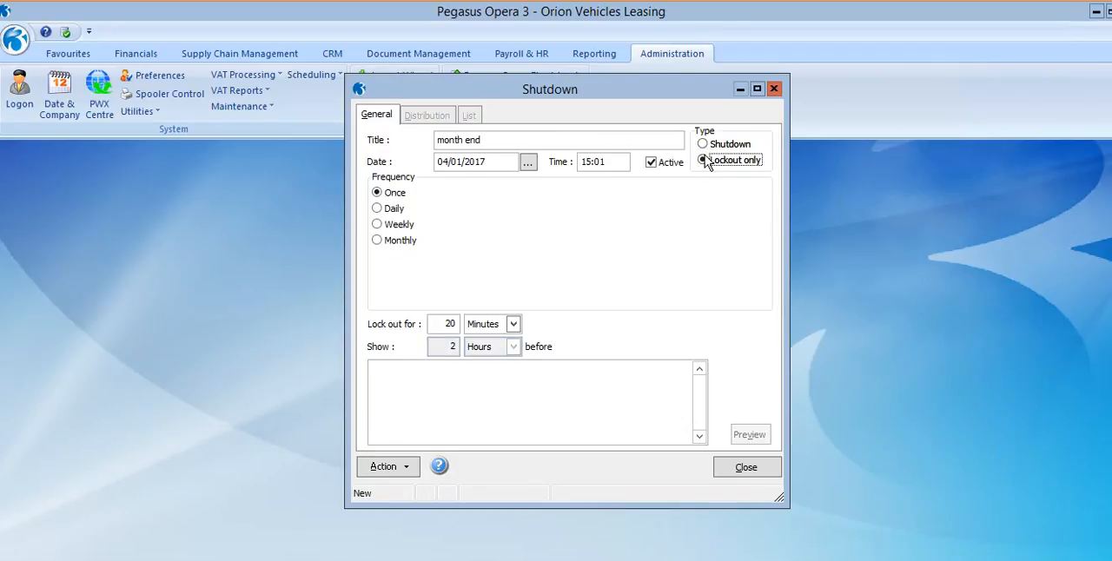
# Set the month end lockout to run monthly on the last date and lock users out for 30 minutes.
pyautogui.click(378, 241)
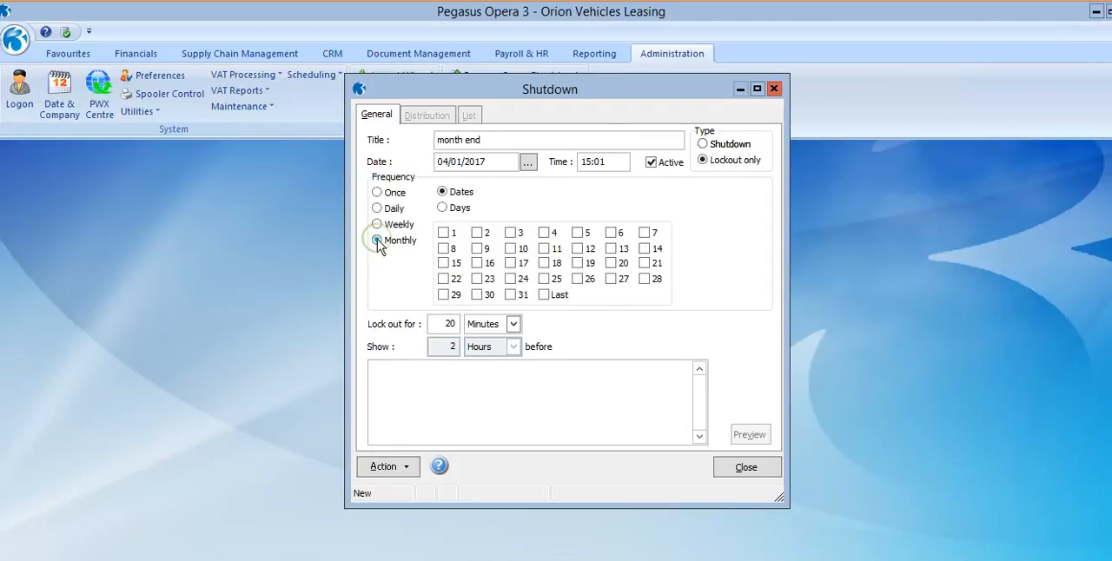
pyautogui.click(544, 295)
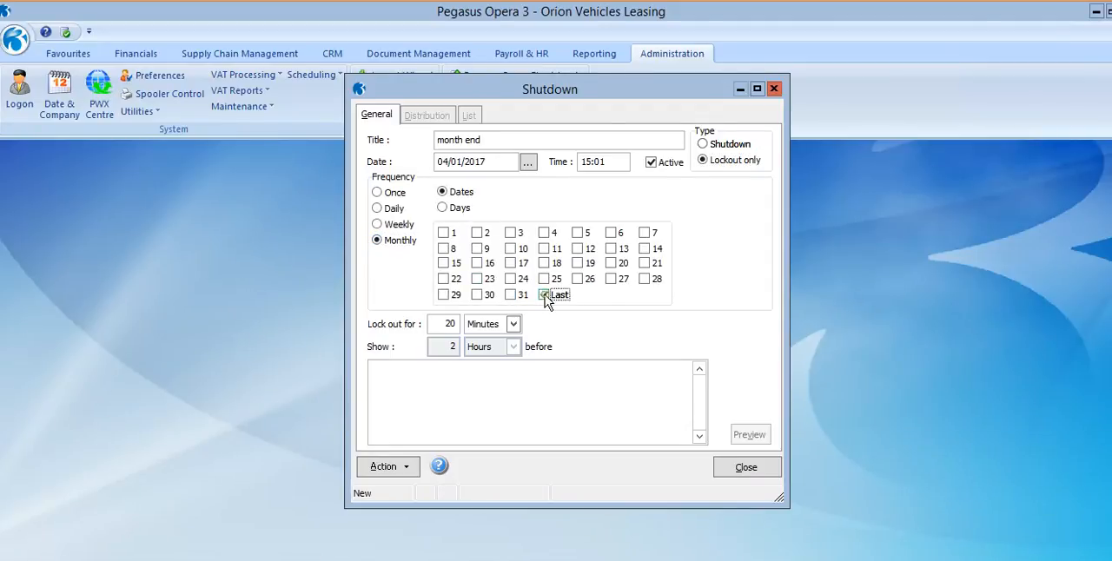
pyautogui.doubleClick(446, 323)
pyautogui.write('3')
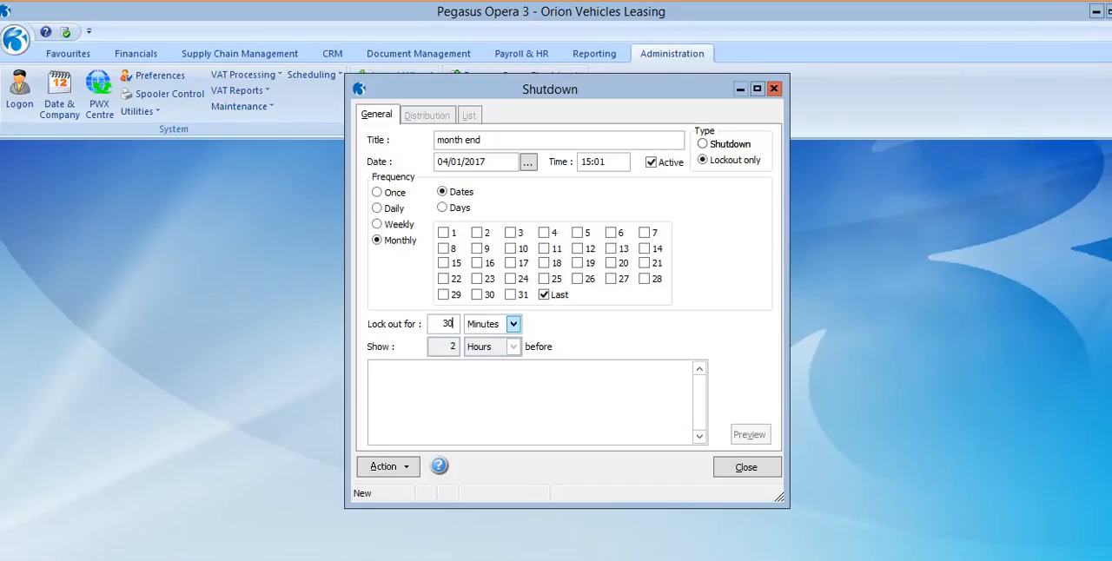
# Enter the lockout message "please log out of opera for 3pm", save the month end entry, and close the form.
pyautogui.click(455, 382)
pyautogui.write('please log out o')
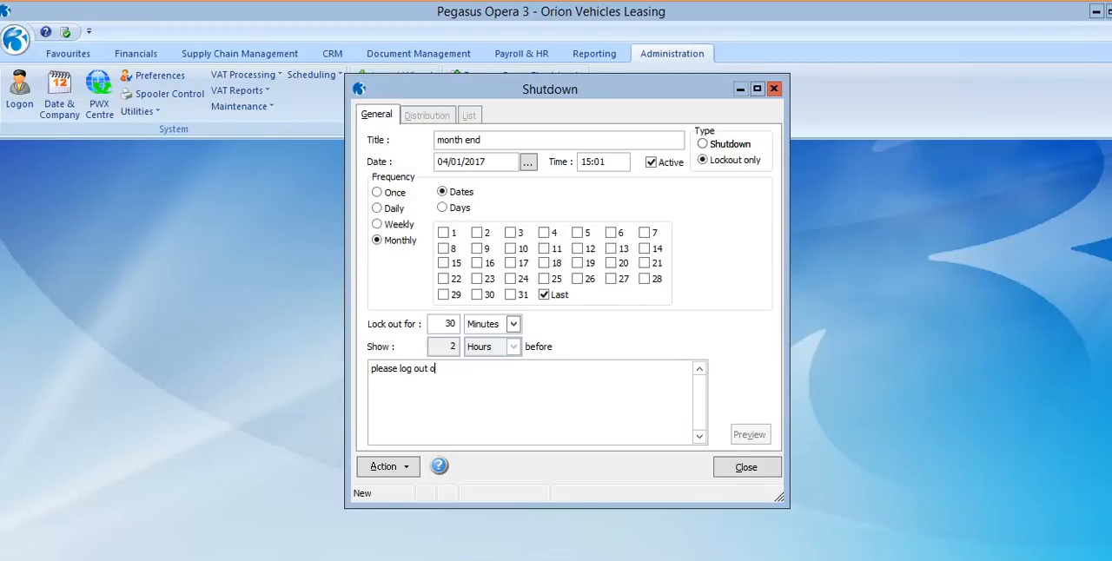
pyautogui.write('f opera for 3pm')
pyautogui.click(739, 472)
pyautogui.click(518, 381)
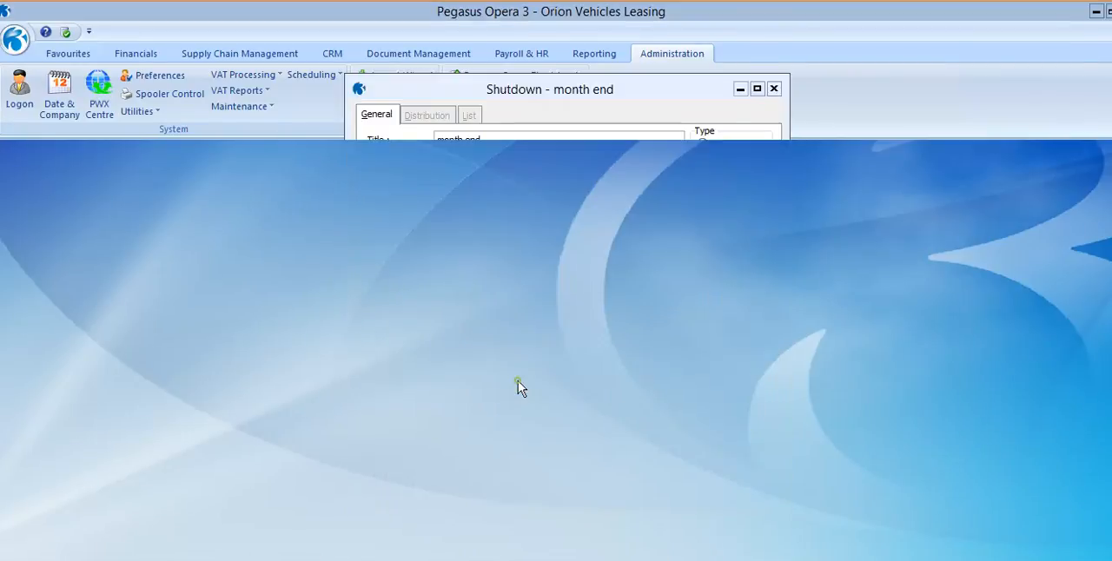
# Reopen the Shutdown form, check the list for the month end entry, and return to the Weekly Backup's general details.
pyautogui.click(320, 76)
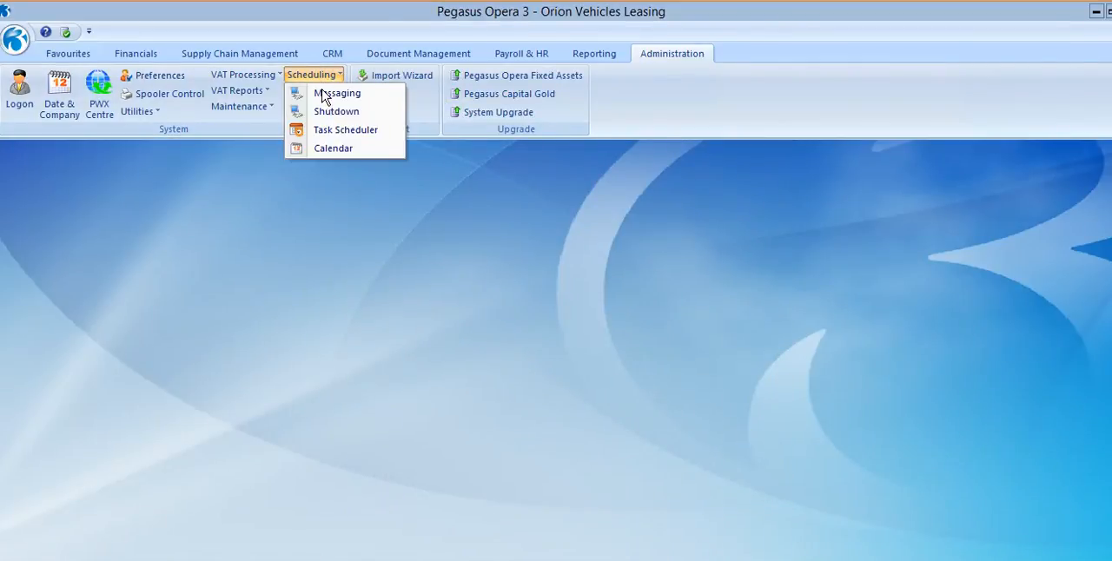
pyautogui.click(323, 112)
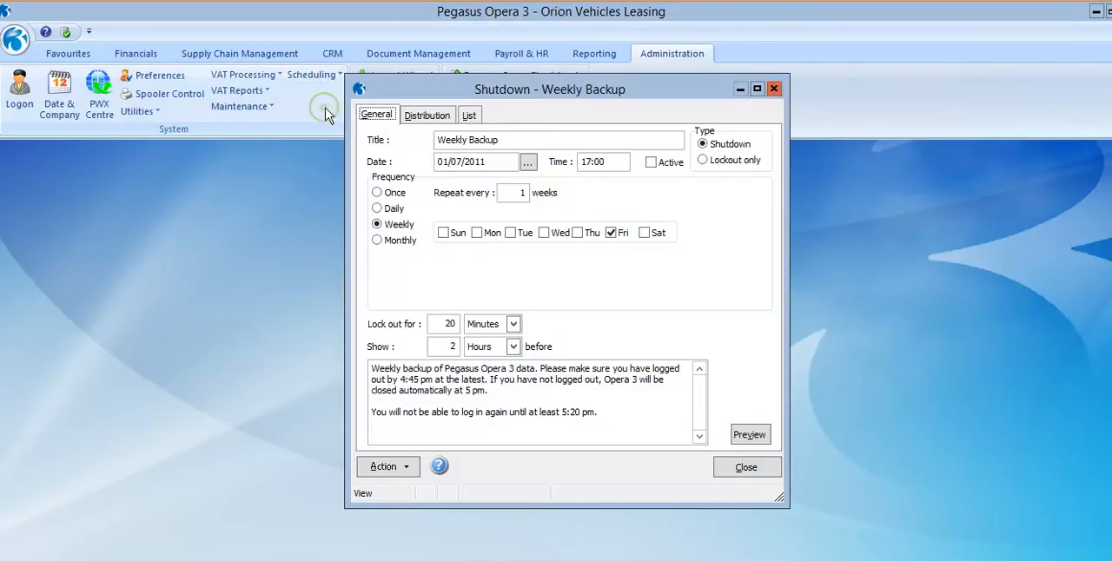
pyautogui.click(468, 116)
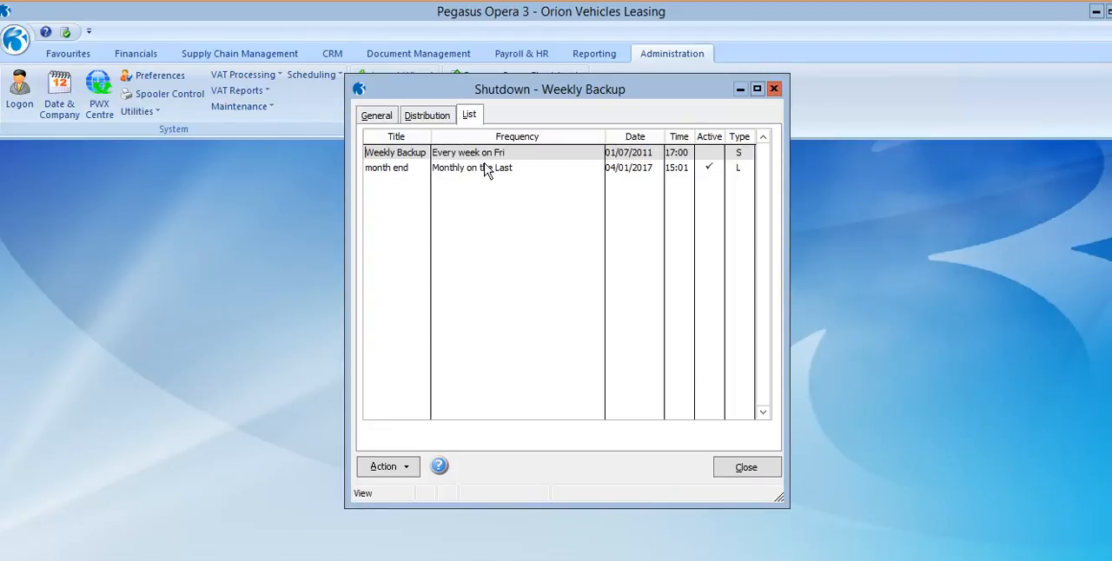
pyautogui.click(383, 116)
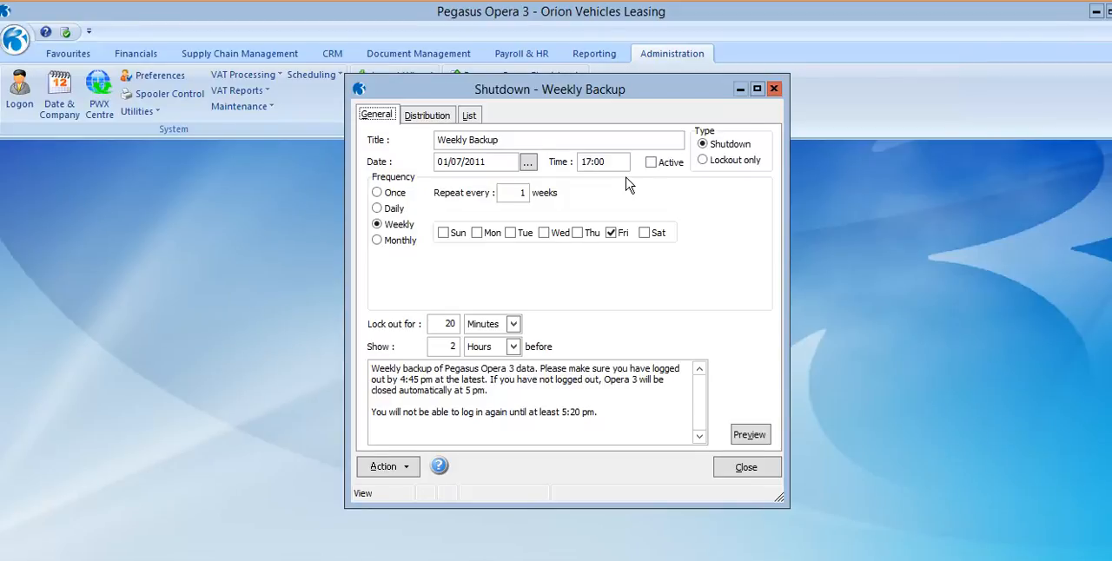
# Review the users/groups and companies assigned to the Weekly Backup shutdown, accept both lists, and close the form.
pyautogui.click(406, 470)
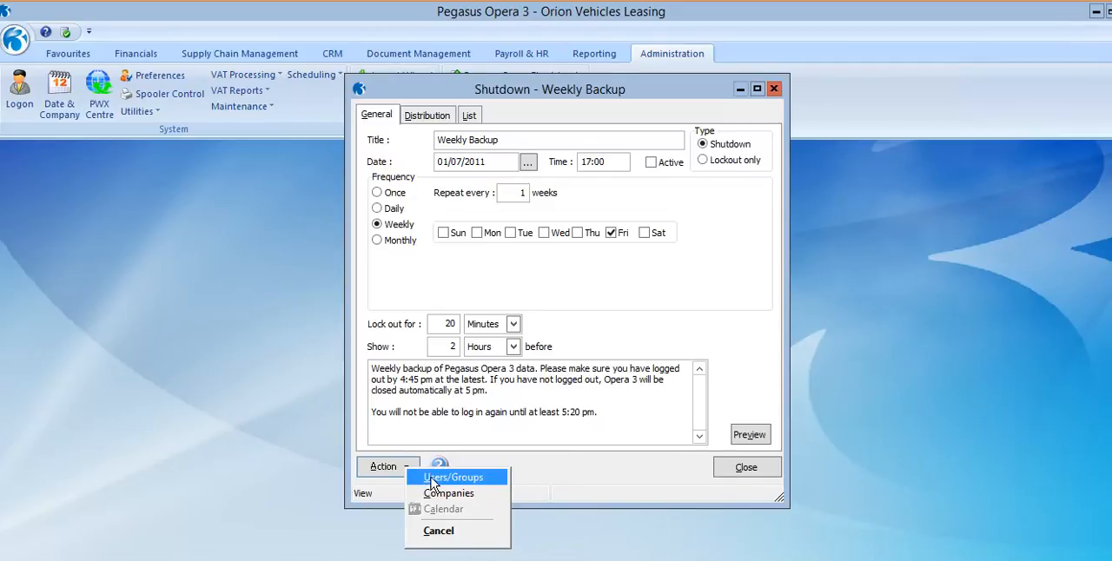
pyautogui.click(426, 479)
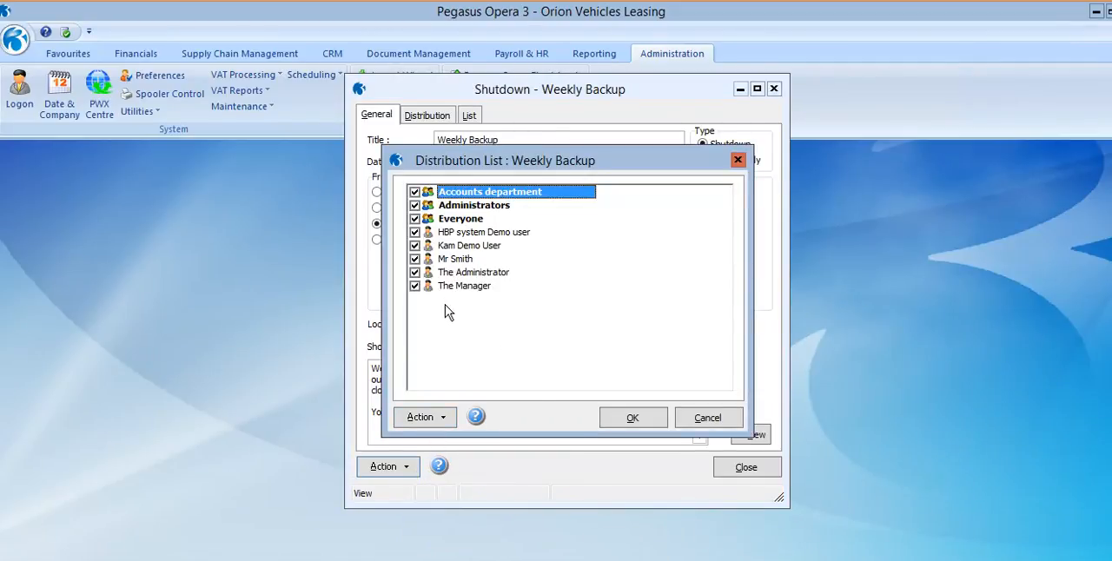
pyautogui.click(625, 417)
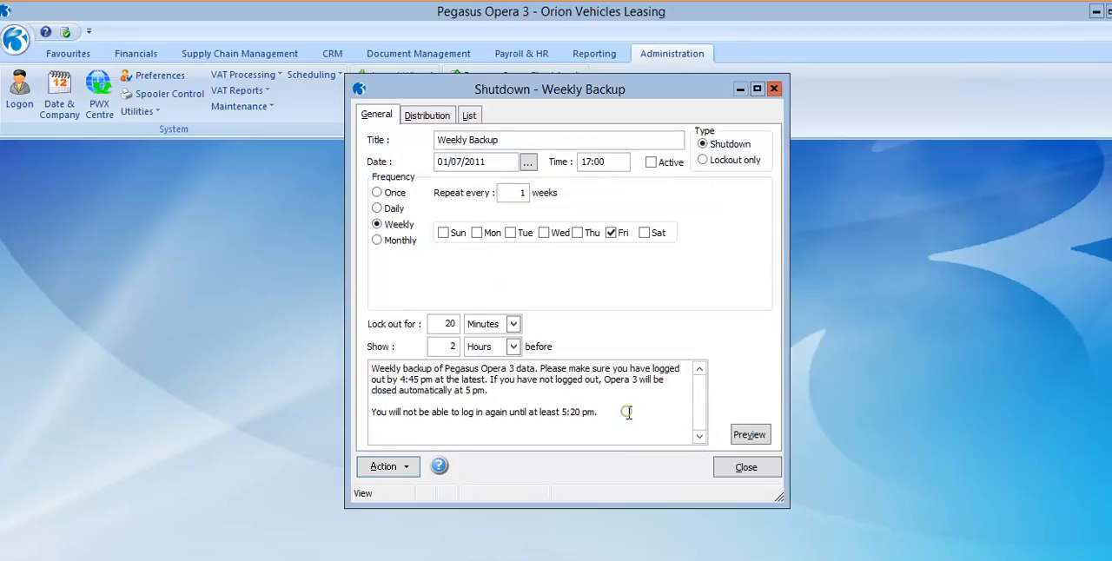
pyautogui.click(389, 468)
pyautogui.click(430, 496)
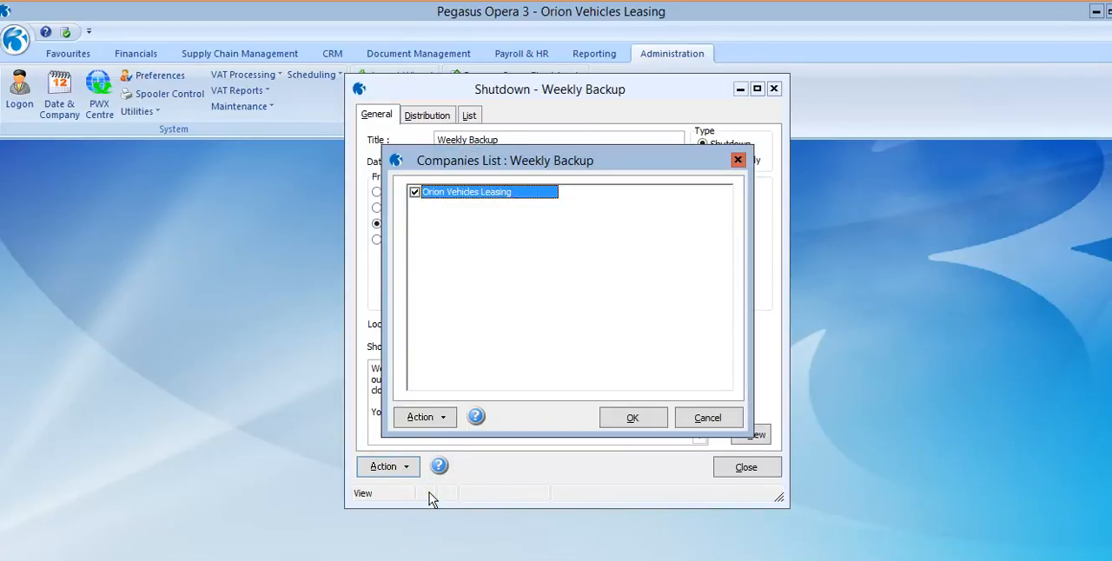
pyautogui.click(631, 418)
pyautogui.click(757, 470)
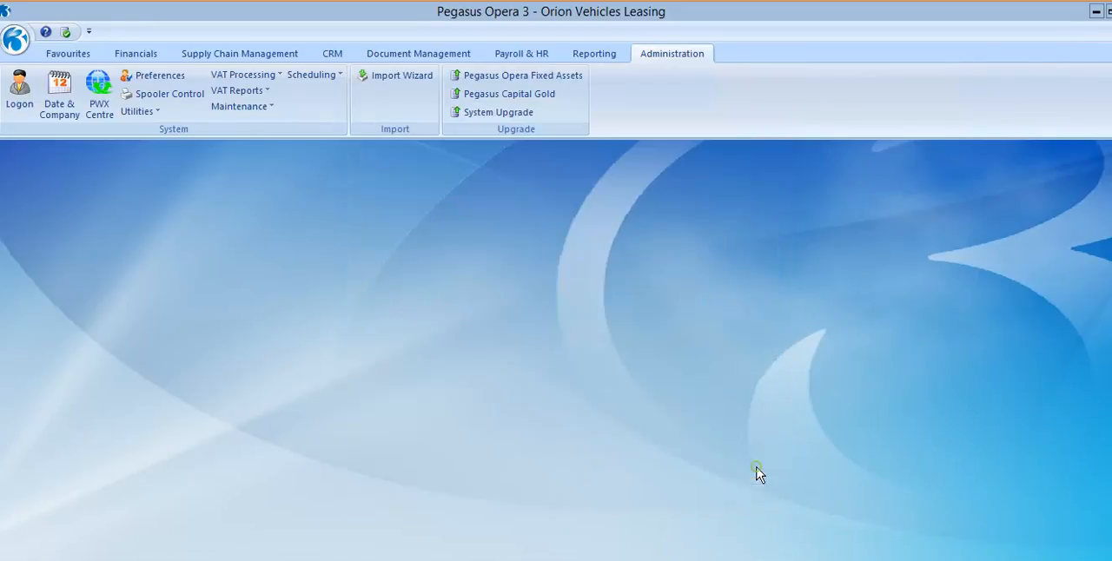